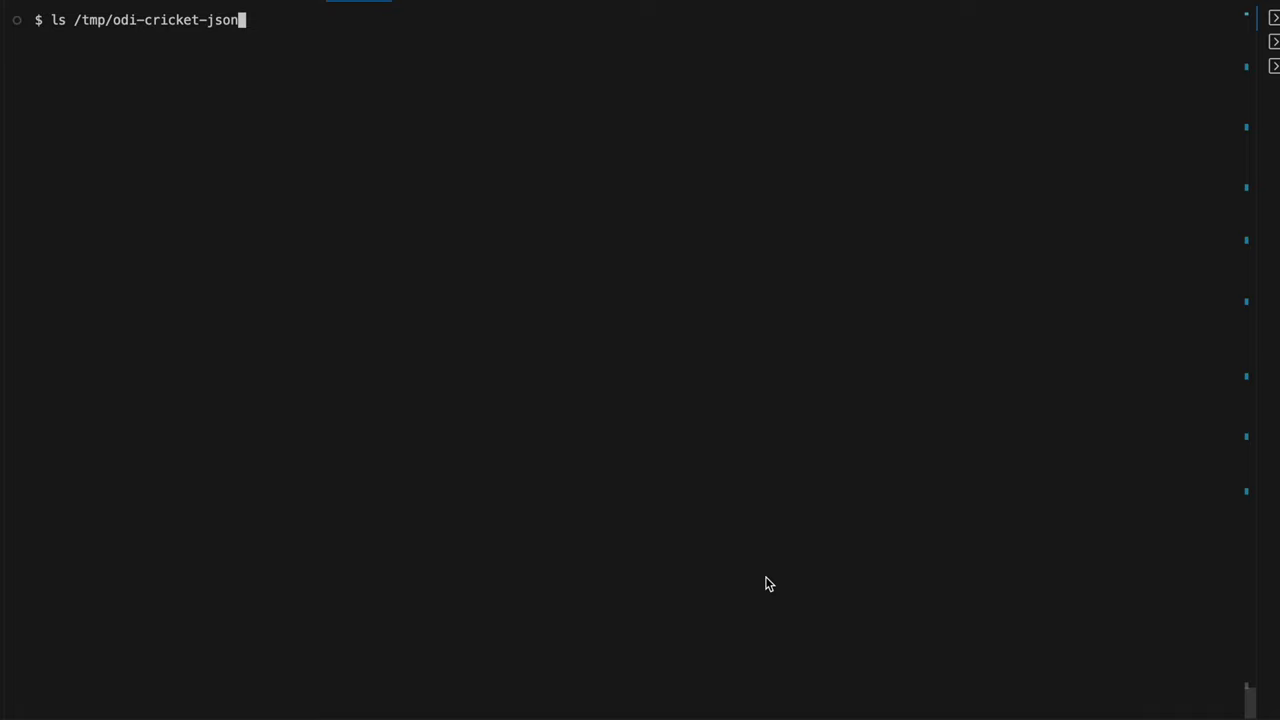
List the files in /tmp/odi-cricket-json and start a SnowSQL session from a cleared terminal
{"action": "key", "text": "Return"}
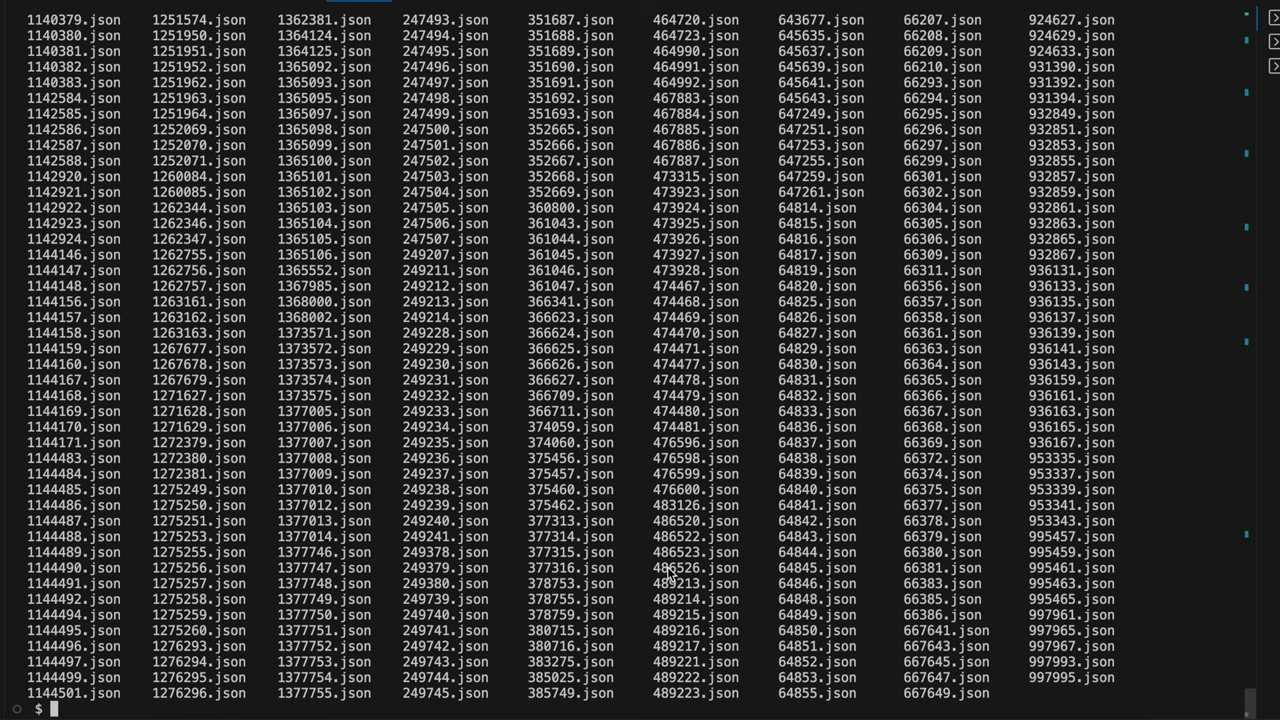
{"action": "key", "text": "ctrl+l"}
{"action": "type", "text": "snowsql"}
{"action": "key", "text": "Return"}
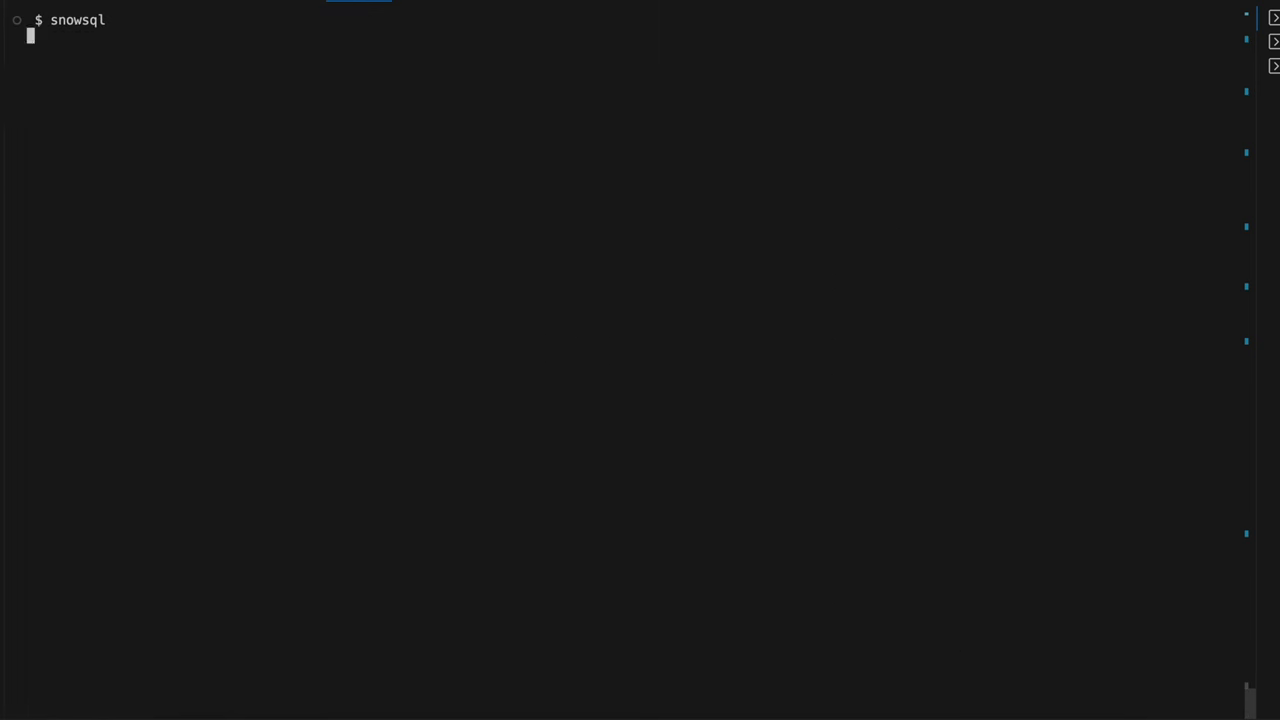
Set the session context to database CRICKET, schema land, warehouse COMPUTE_WH and role SYSADMIN
{"action": "type", "text": "use database CRICKET;"}
{"action": "key", "text": "Return"}
{"action": "type", "text": "use schema land;"}
{"action": "key", "text": "Return"}
{"action": "type", "text": "use warehouse COMPUTE_WH;"}
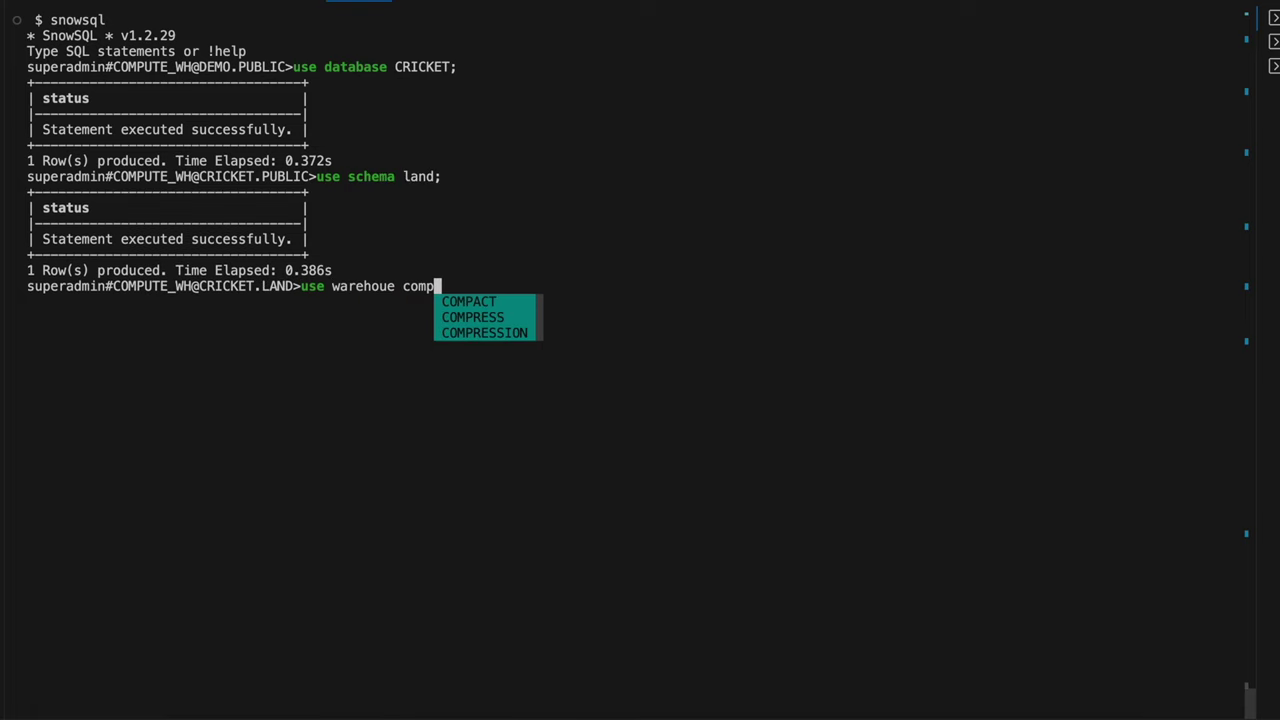
{"action": "key", "text": "Return"}
{"action": "type", "text": "use role sYSADMIN;"}
{"action": "key", "text": "Return"}
{"action": "type", "text": "put file:///tmp/odi-cricket-json/*.json @my_stg/cricket/json/ parallel=50;"}
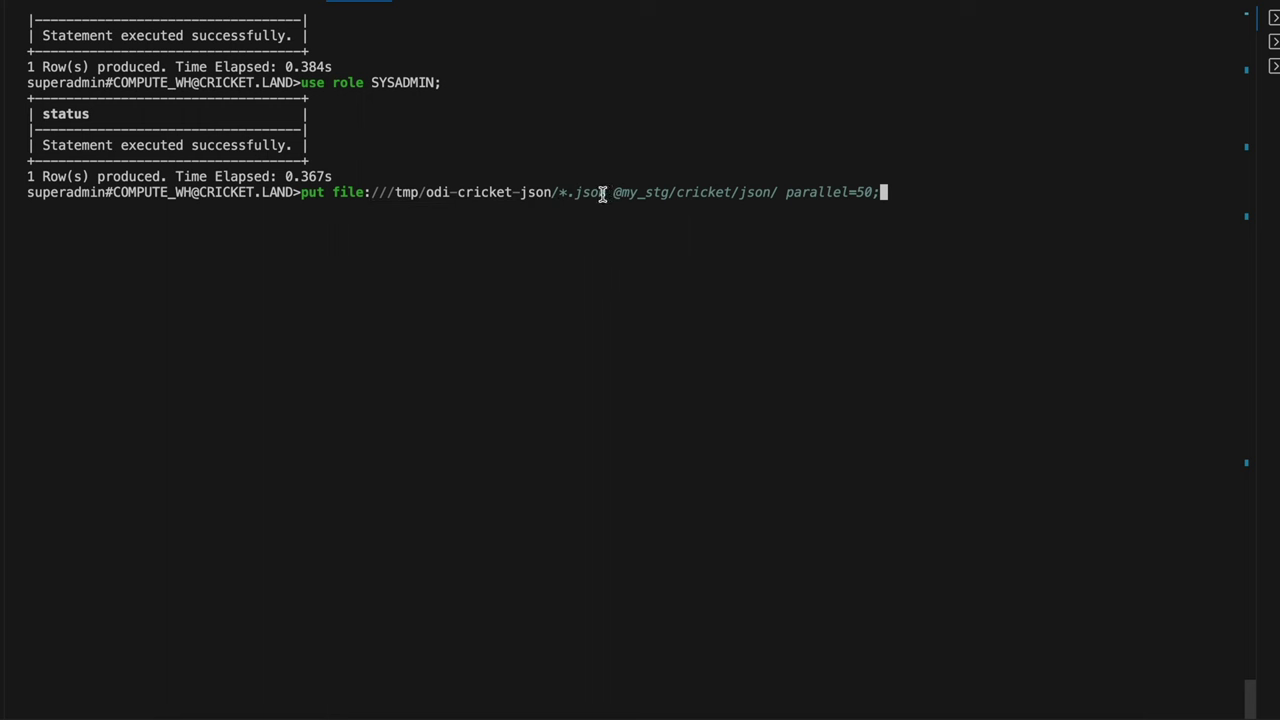
{"action": "left_click_drag", "start_coordinate": [606, 193], "coordinate": [425, 193]}
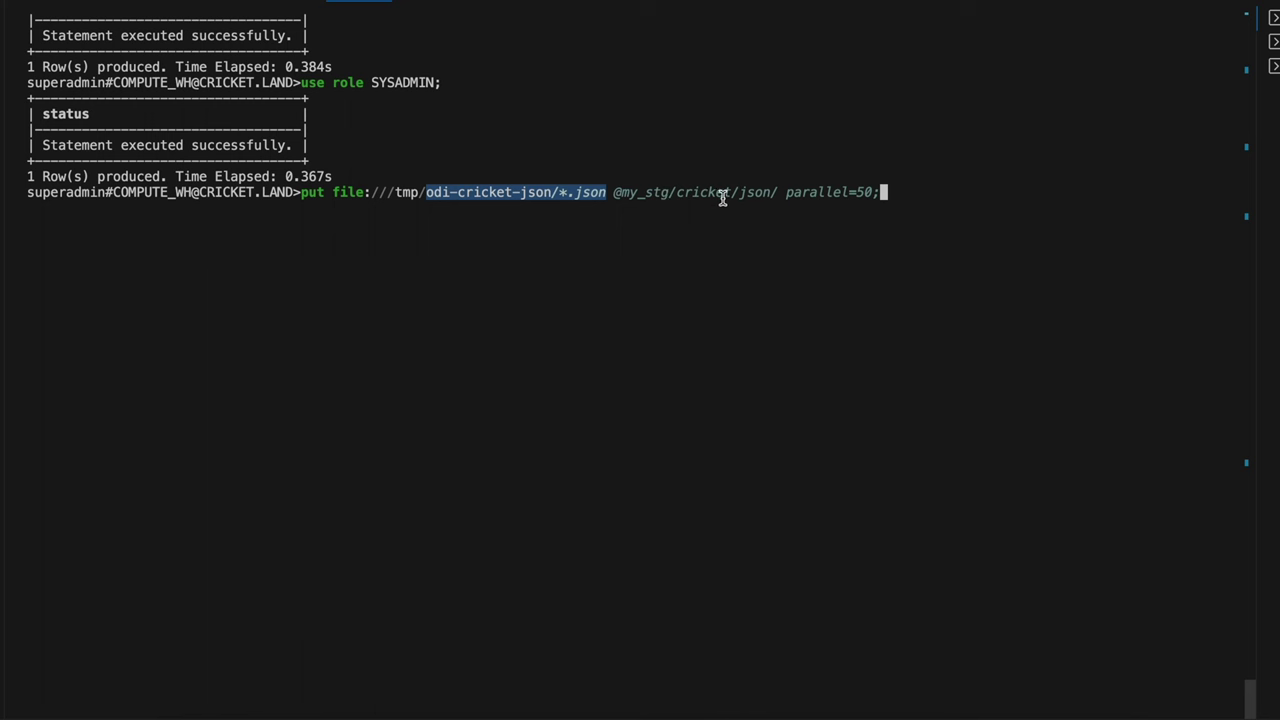
{"action": "left_click_drag", "start_coordinate": [785, 195], "coordinate": [917, 197]}
{"action": "key", "text": "Return"}
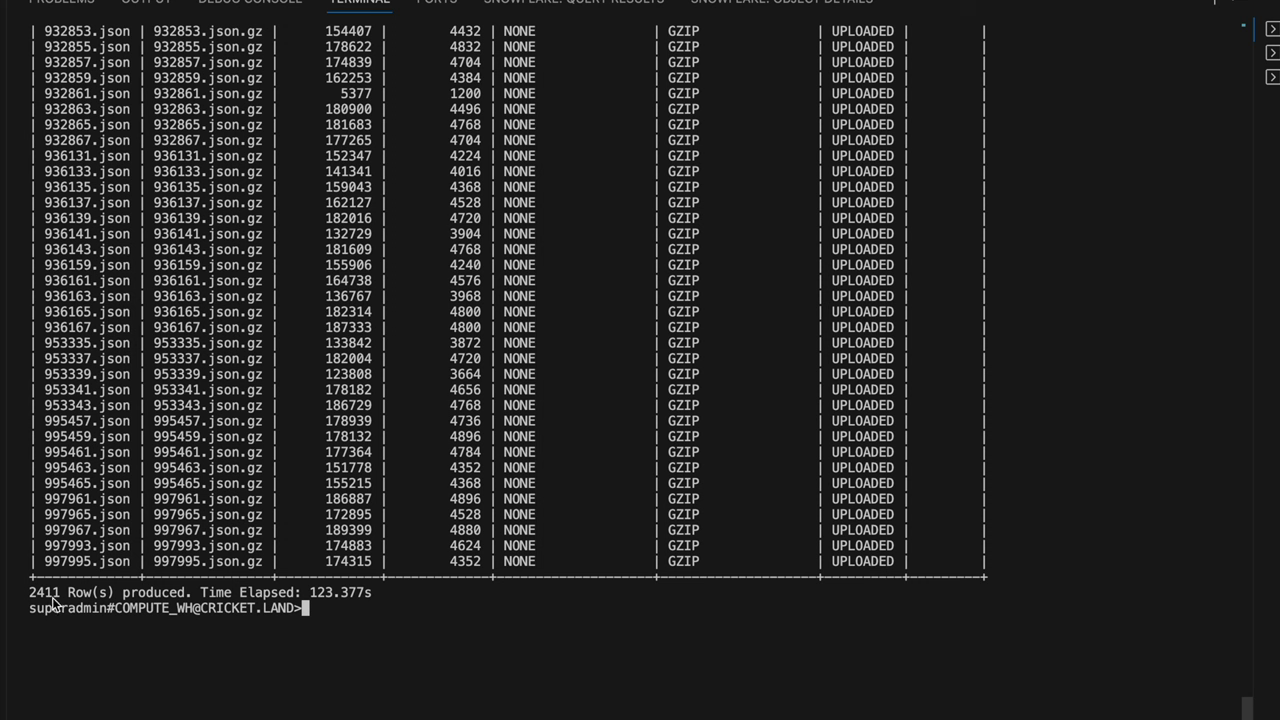
{"action": "left_click_drag", "start_coordinate": [153, 562], "coordinate": [259, 564]}
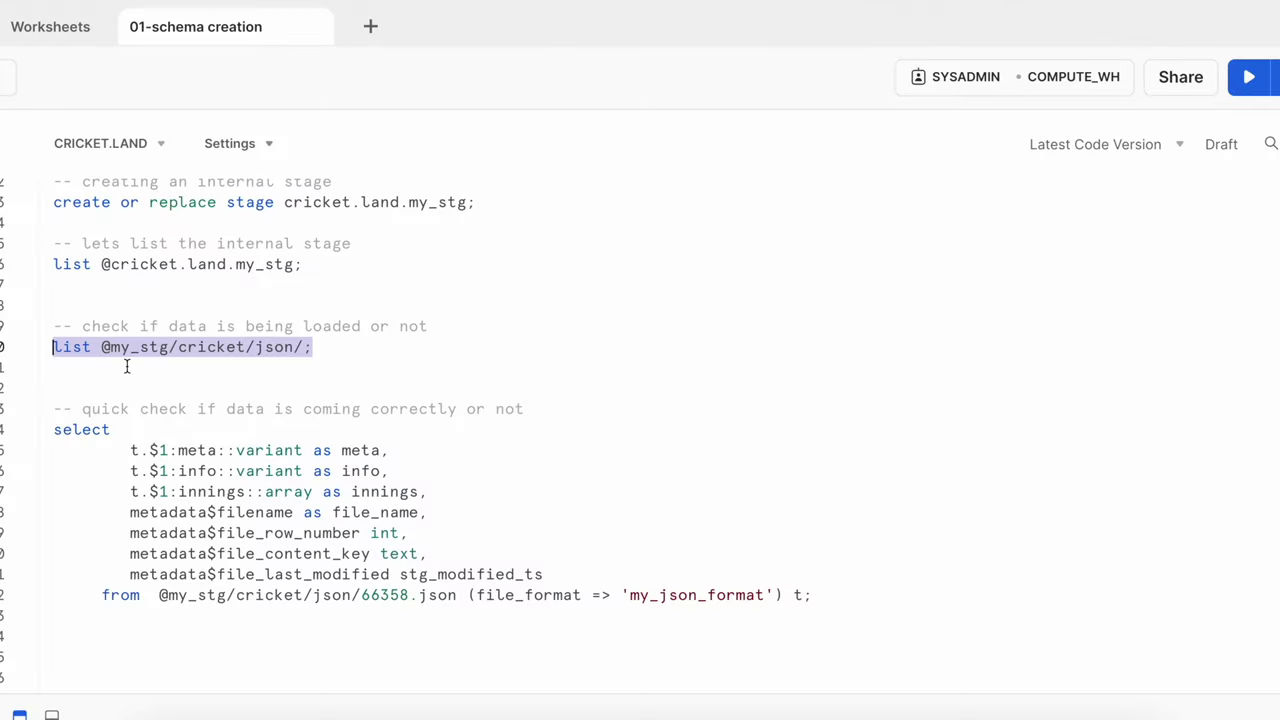
{"action": "left_click", "coordinate": [1249, 77]}
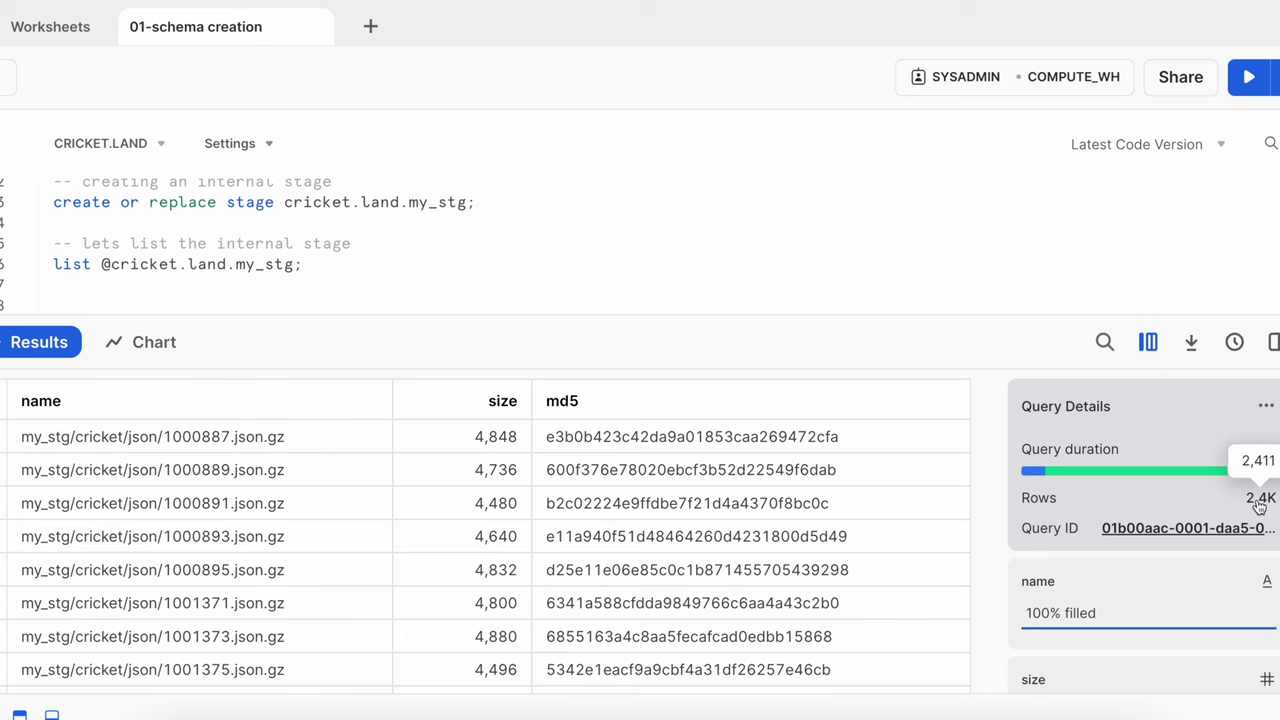
{"action": "left_click", "coordinate": [263, 441]}
{"action": "left_click_drag", "start_coordinate": [1086, 486], "coordinate": [1020, 434]}
{"action": "key", "text": "ctrl+c"}
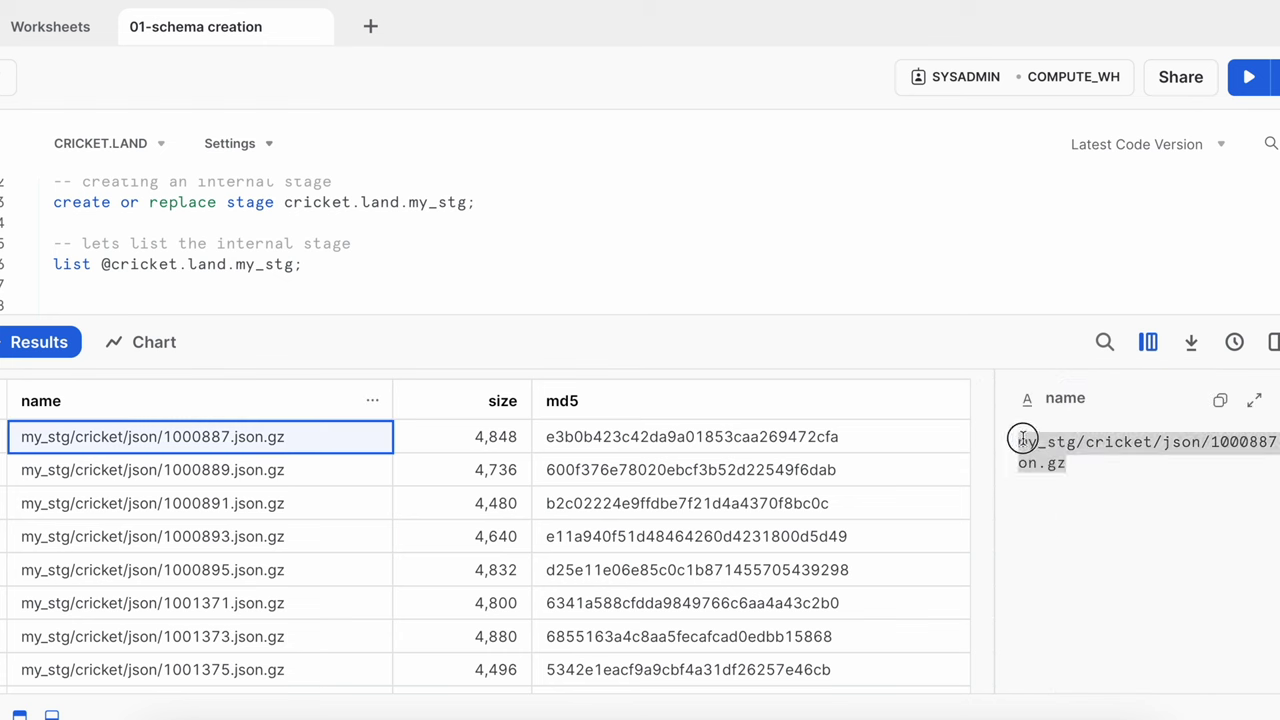
Replace the stage path in the quick-check query with my_stg/cricket/json/1000887.json.gz, run it and open the returned INFO value
{"action": "left_click", "coordinate": [1268, 342]}
{"action": "left_click_drag", "start_coordinate": [159, 595], "coordinate": [455, 598]}
{"action": "key", "text": "ctrl+v"}
{"action": "left_click_drag", "start_coordinate": [866, 595], "coordinate": [52, 433]}
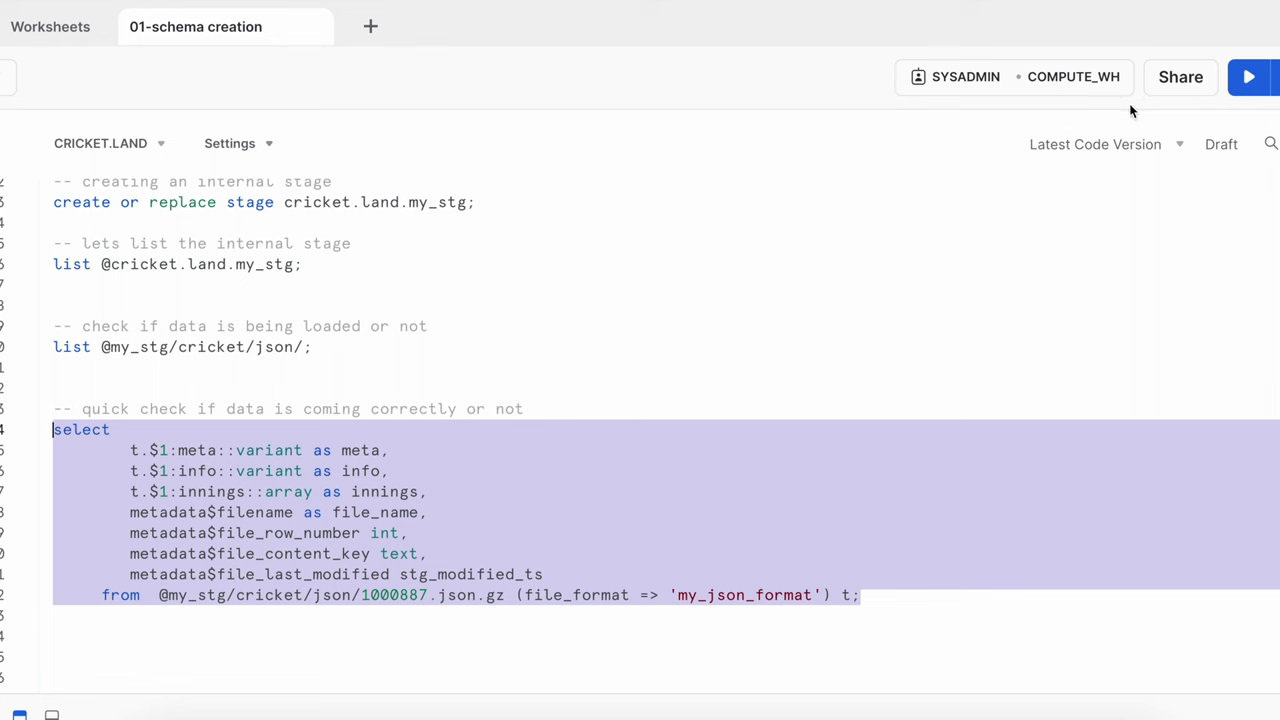
{"action": "left_click", "coordinate": [1249, 77]}
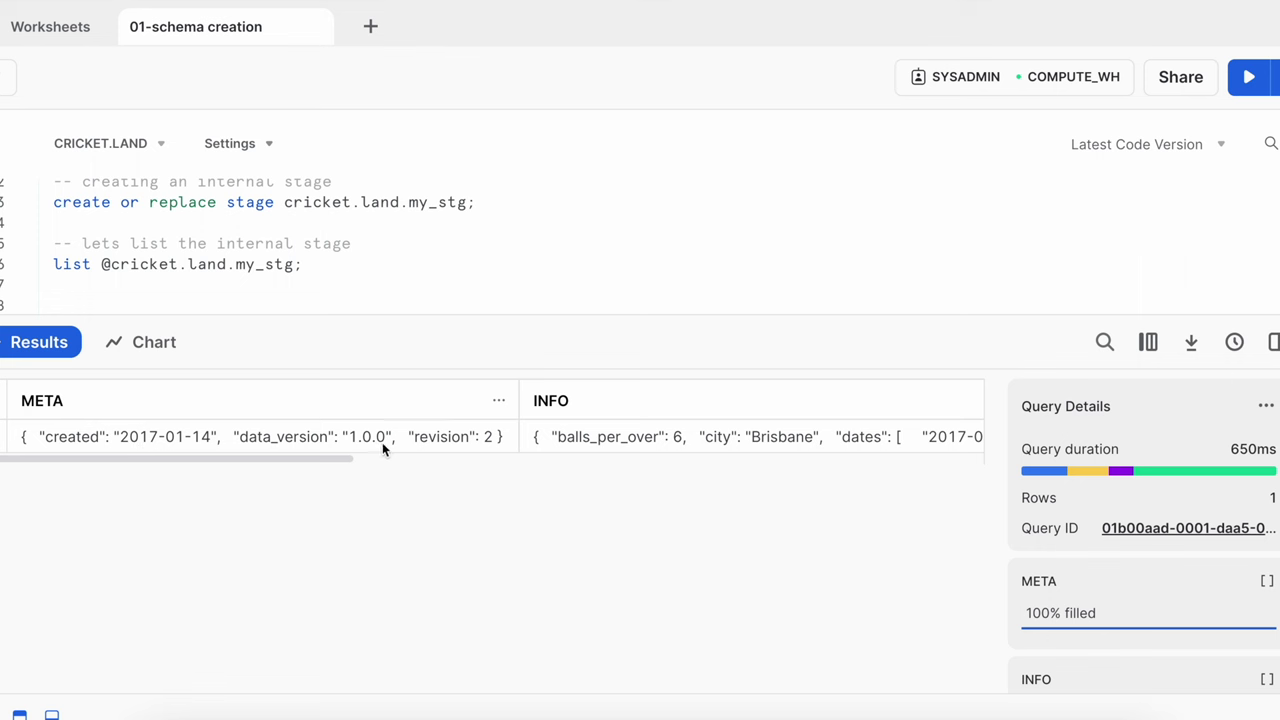
{"action": "left_click", "coordinate": [640, 447]}
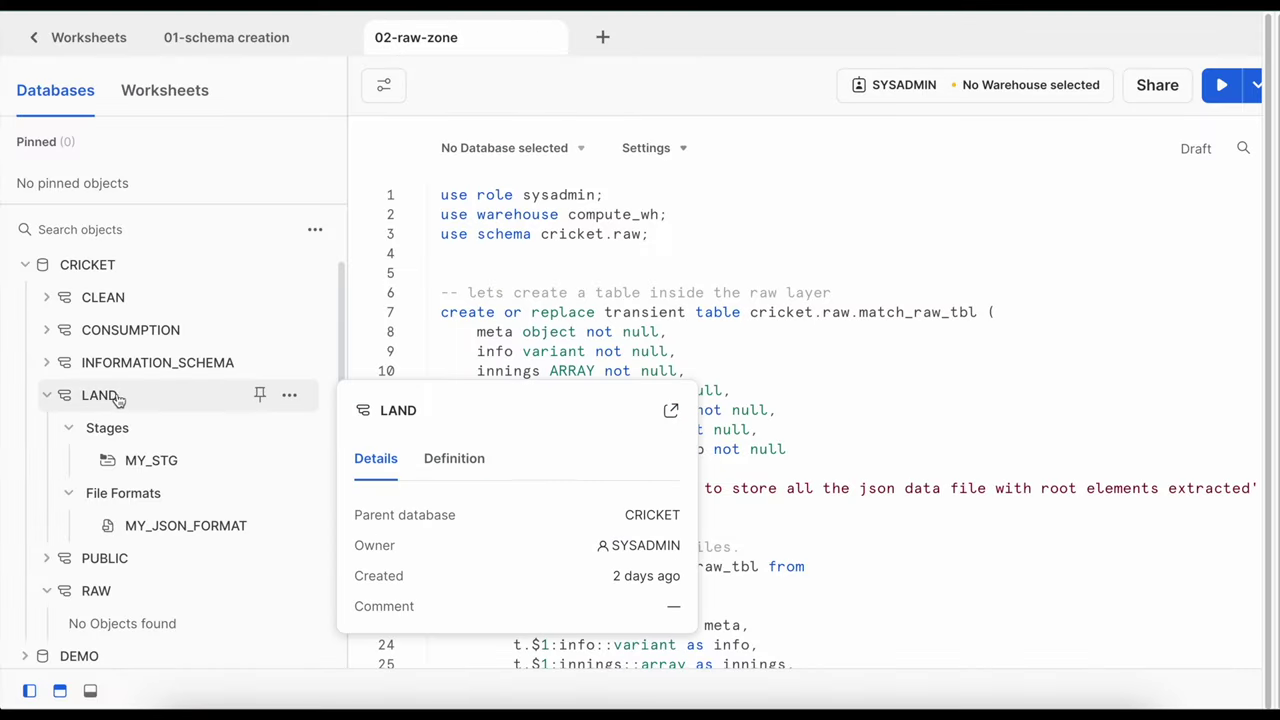
Review the objects of the CRICKET database's LAND schema, collapse it and check the RAW schema
{"action": "mouse_move", "coordinate": [146, 463]}
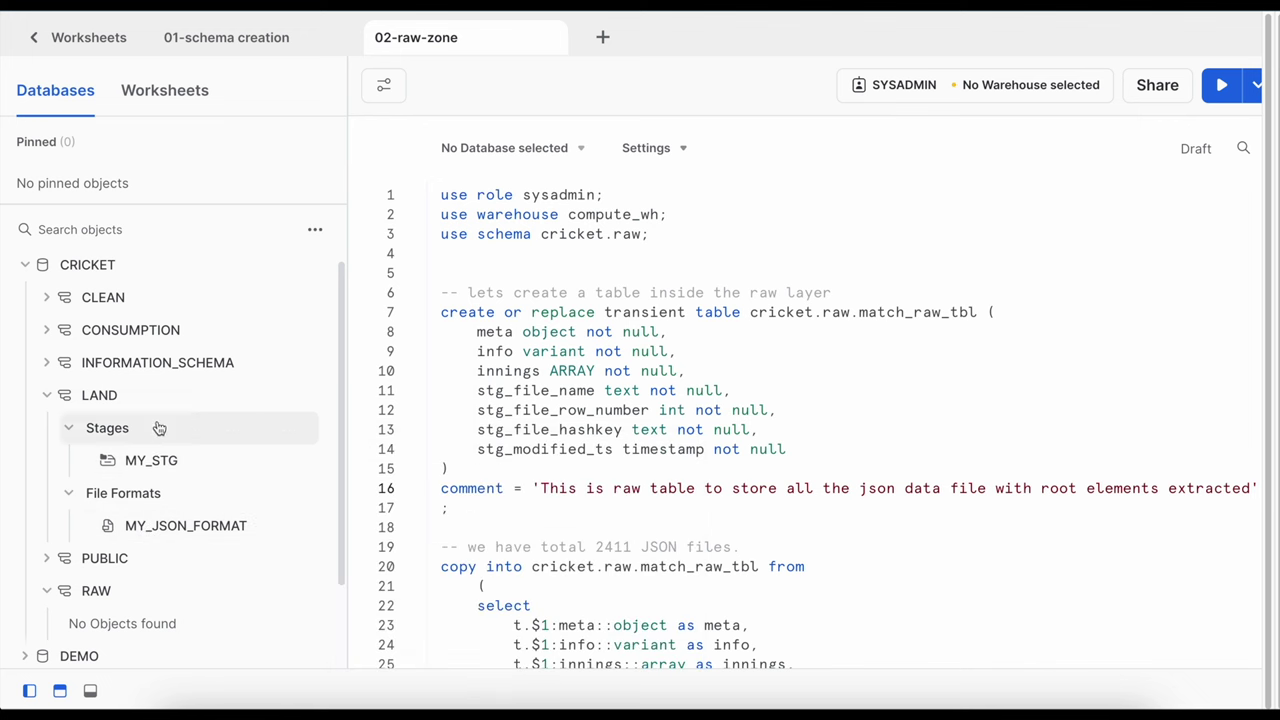
{"action": "mouse_move", "coordinate": [52, 398]}
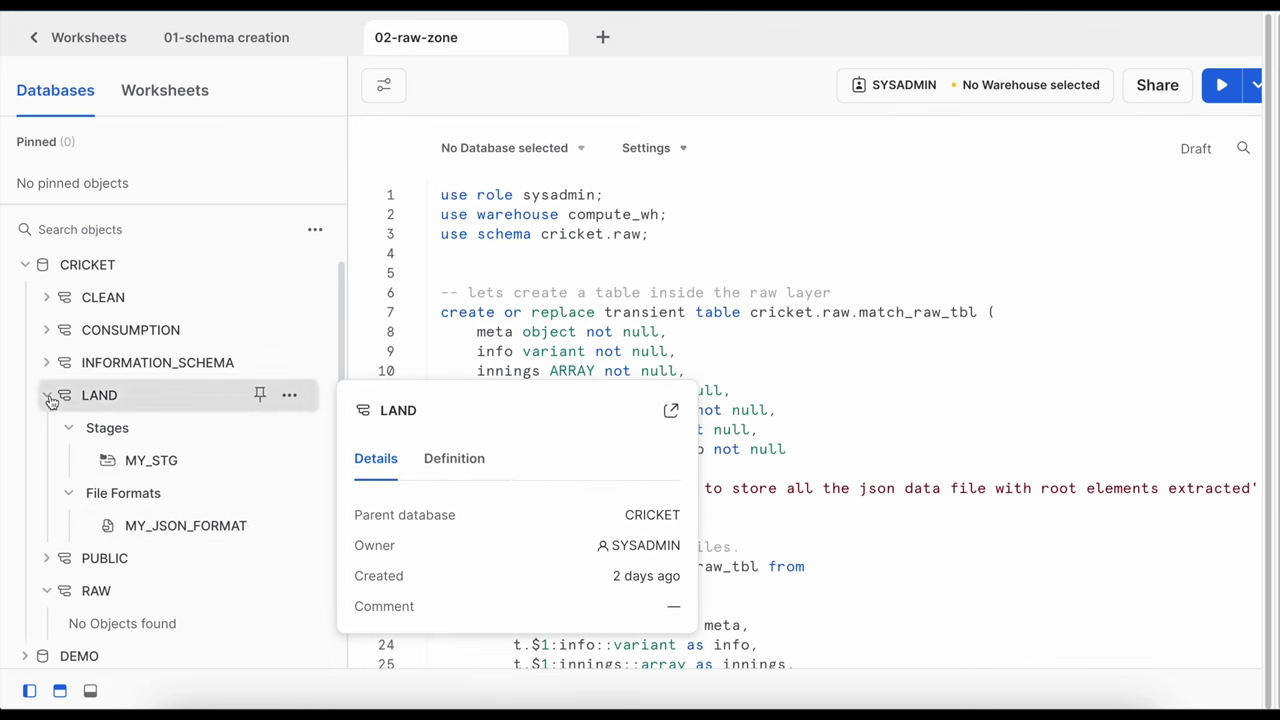
{"action": "left_click", "coordinate": [50, 399]}
{"action": "mouse_move", "coordinate": [97, 476]}
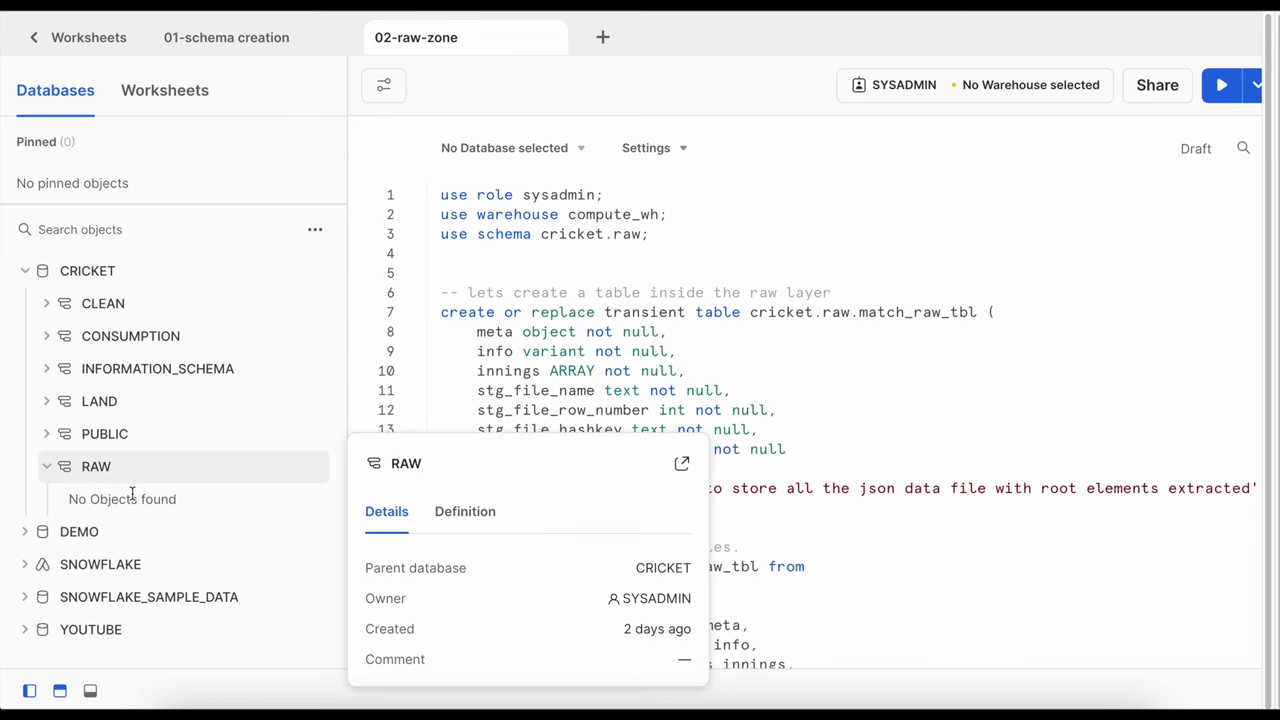
Set the 02-raw-zone worksheet's context to CRICKET.RAW and hide the object browser
{"action": "left_click", "coordinate": [578, 152]}
{"action": "left_click", "coordinate": [533, 255]}
{"action": "left_click", "coordinate": [814, 470]}
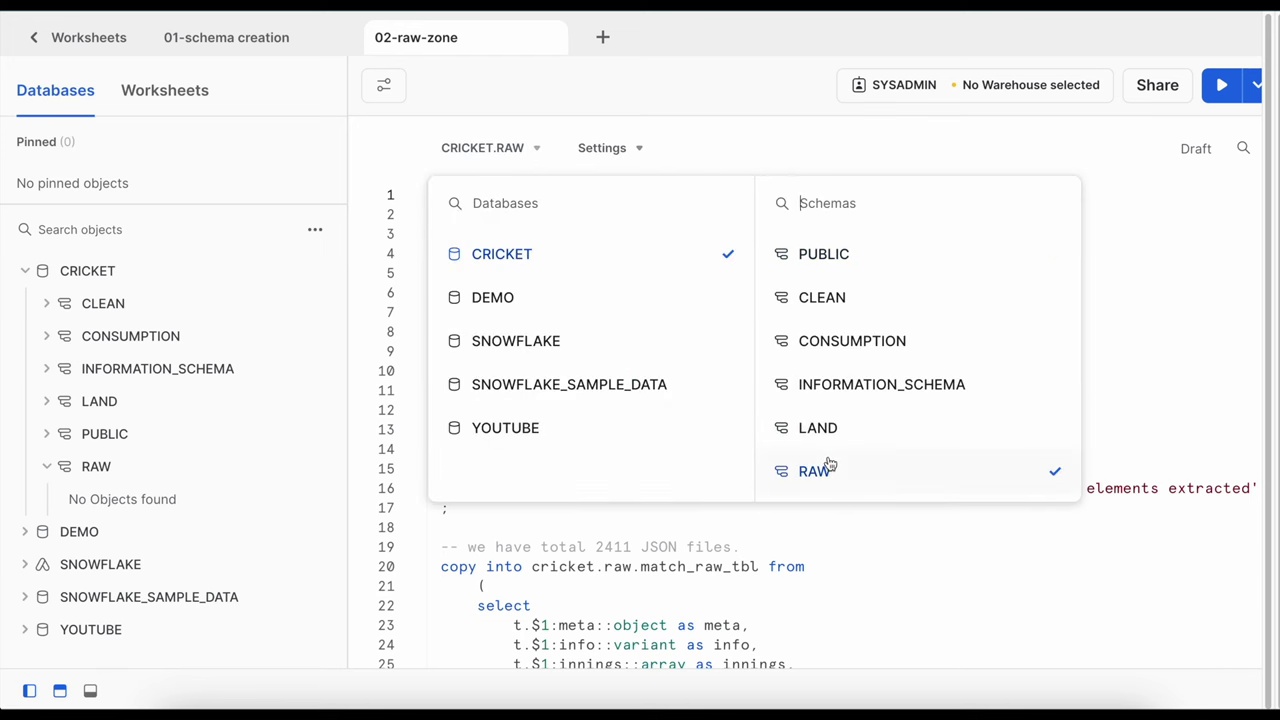
{"action": "left_click_drag", "start_coordinate": [650, 234], "coordinate": [440, 195]}
{"action": "left_click", "coordinate": [31, 691]}
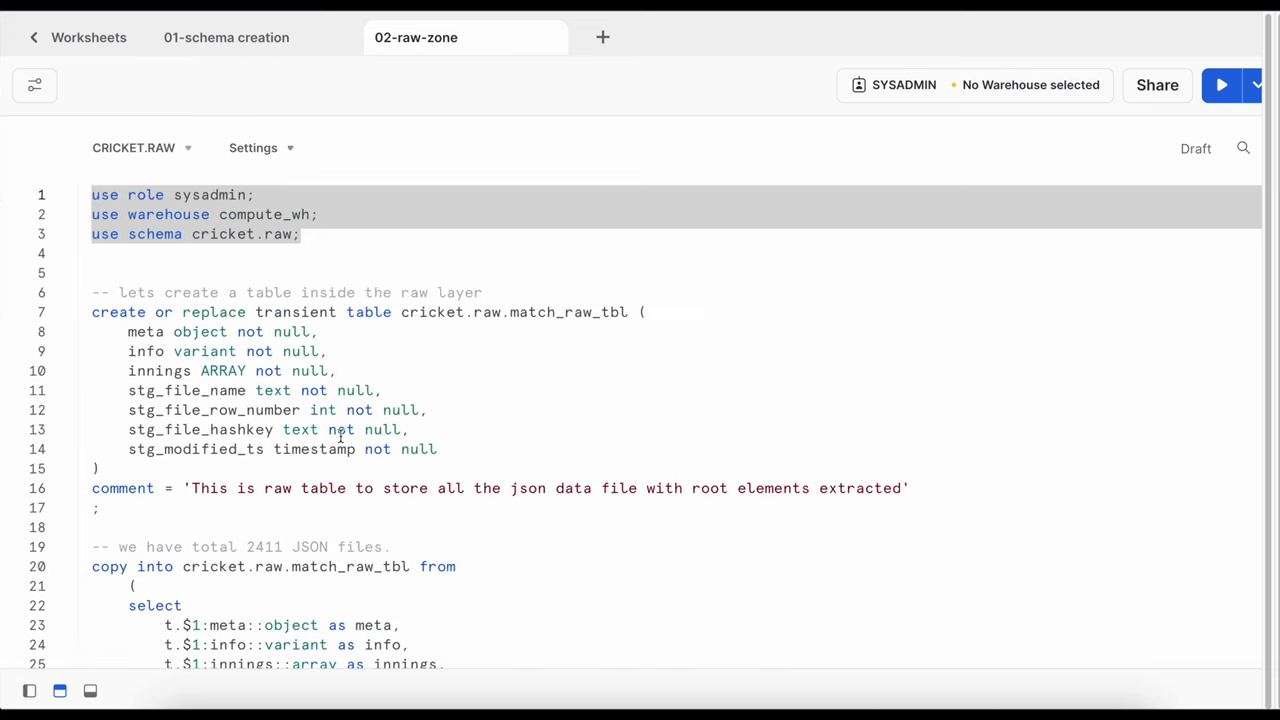
Examine the create statement for cricket.raw.match_raw_tbl, focusing on the table name and the meta, info and innings columns
{"action": "left_click_drag", "start_coordinate": [105, 510], "coordinate": [92, 310]}
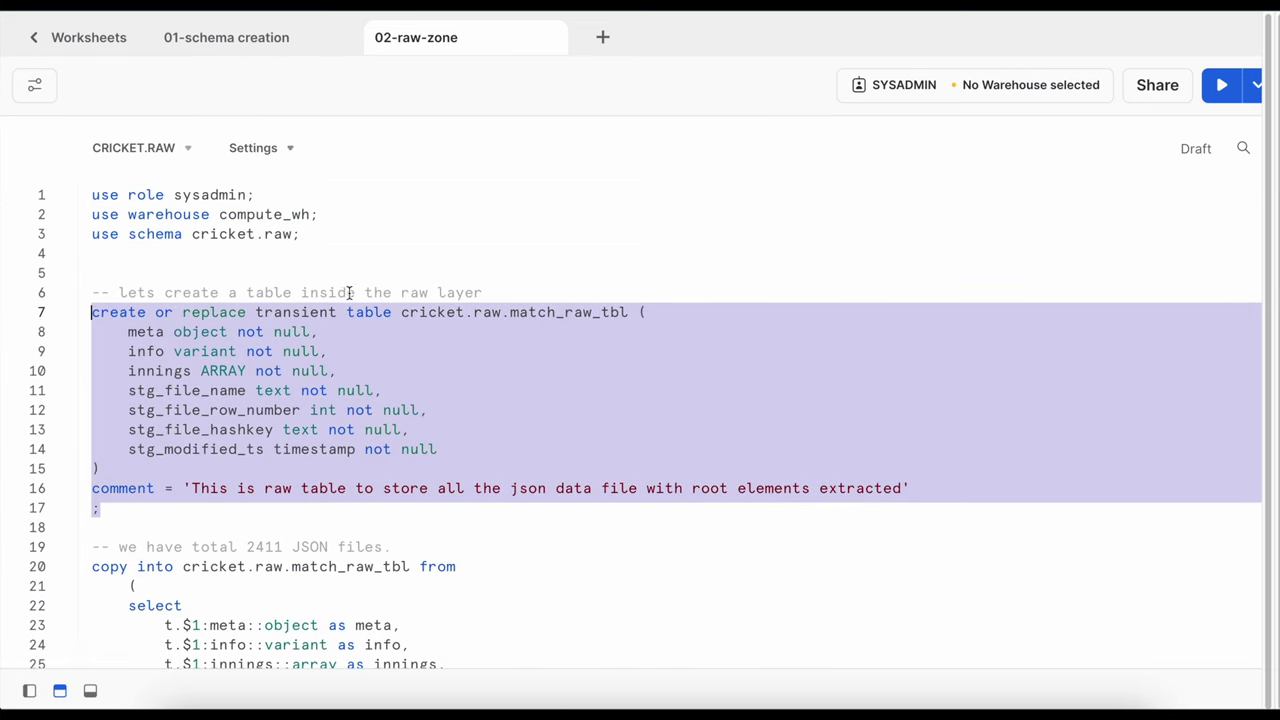
{"action": "double_click", "coordinate": [558, 312]}
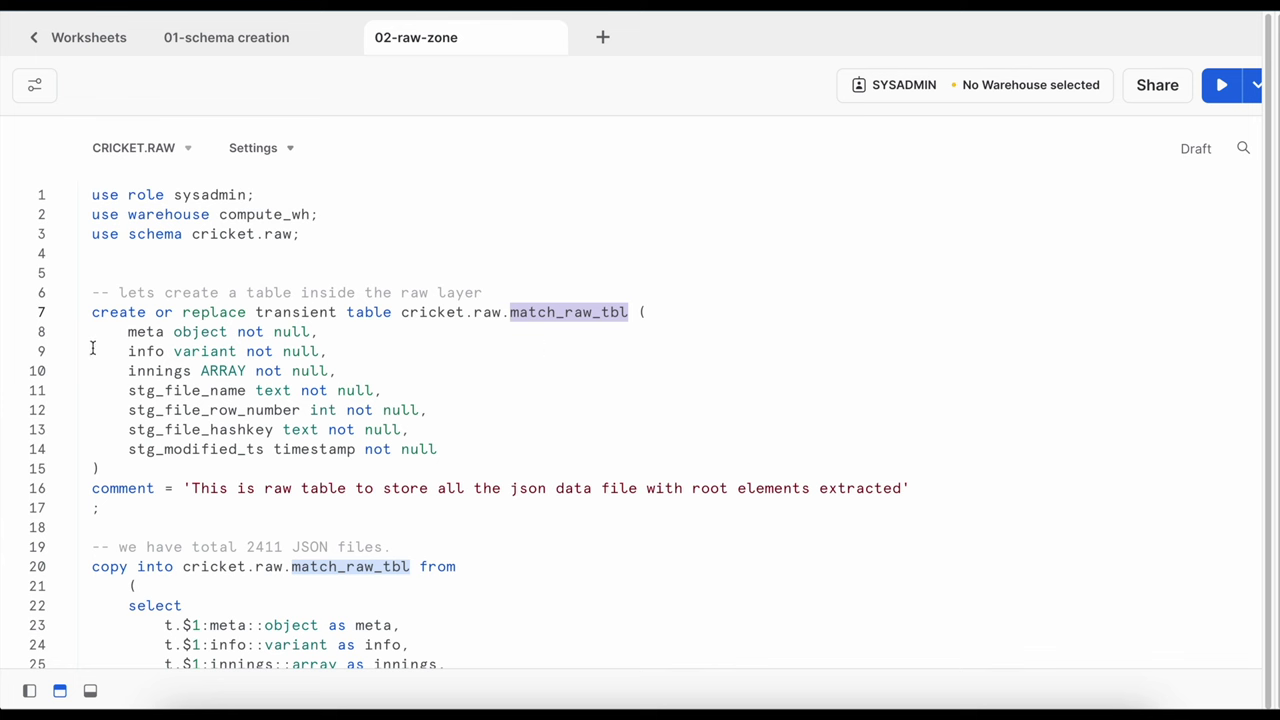
{"action": "left_click_drag", "start_coordinate": [125, 331], "coordinate": [369, 370]}
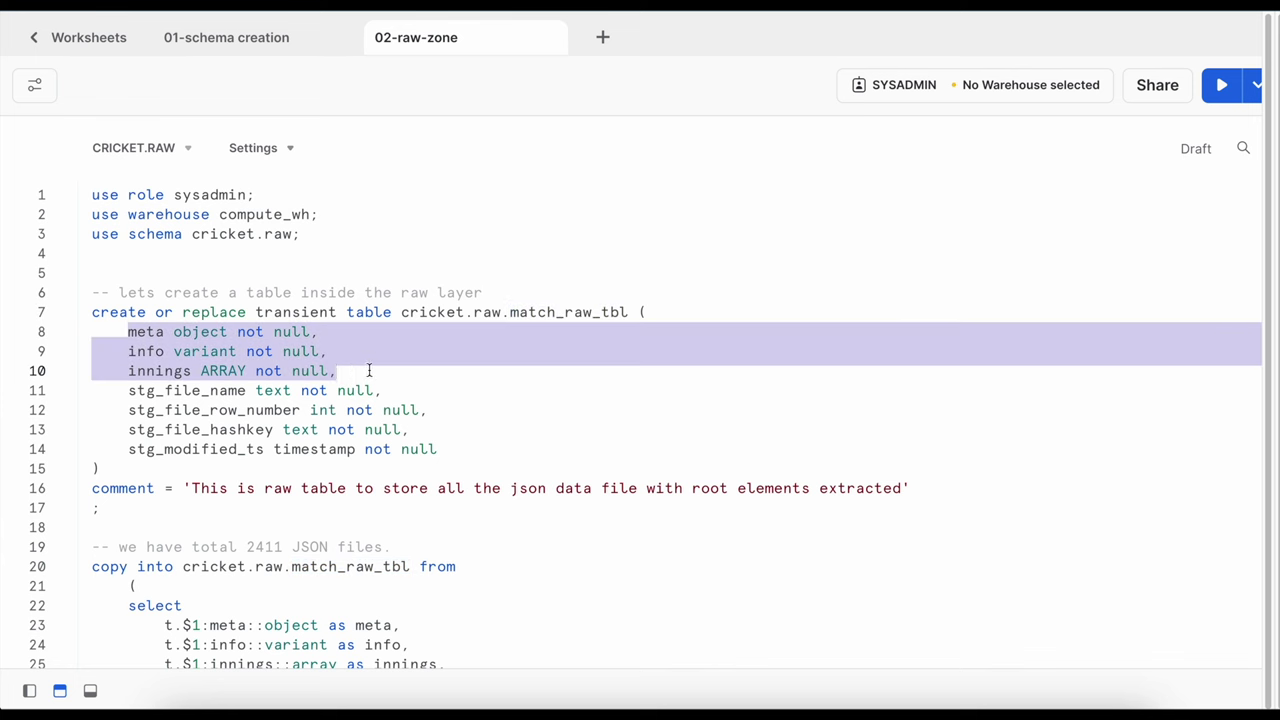
{"action": "left_click", "coordinate": [140, 333]}
{"action": "double_click", "coordinate": [140, 333]}
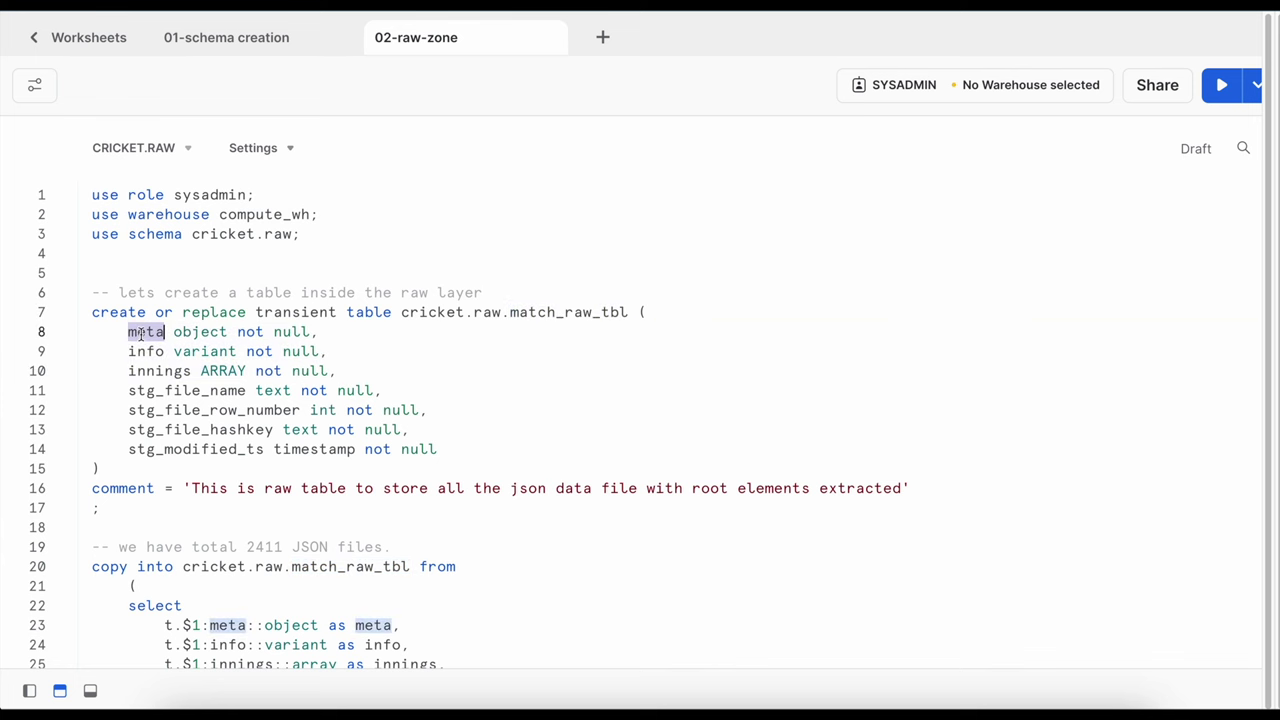
{"action": "double_click", "coordinate": [155, 372]}
{"action": "double_click", "coordinate": [148, 333]}
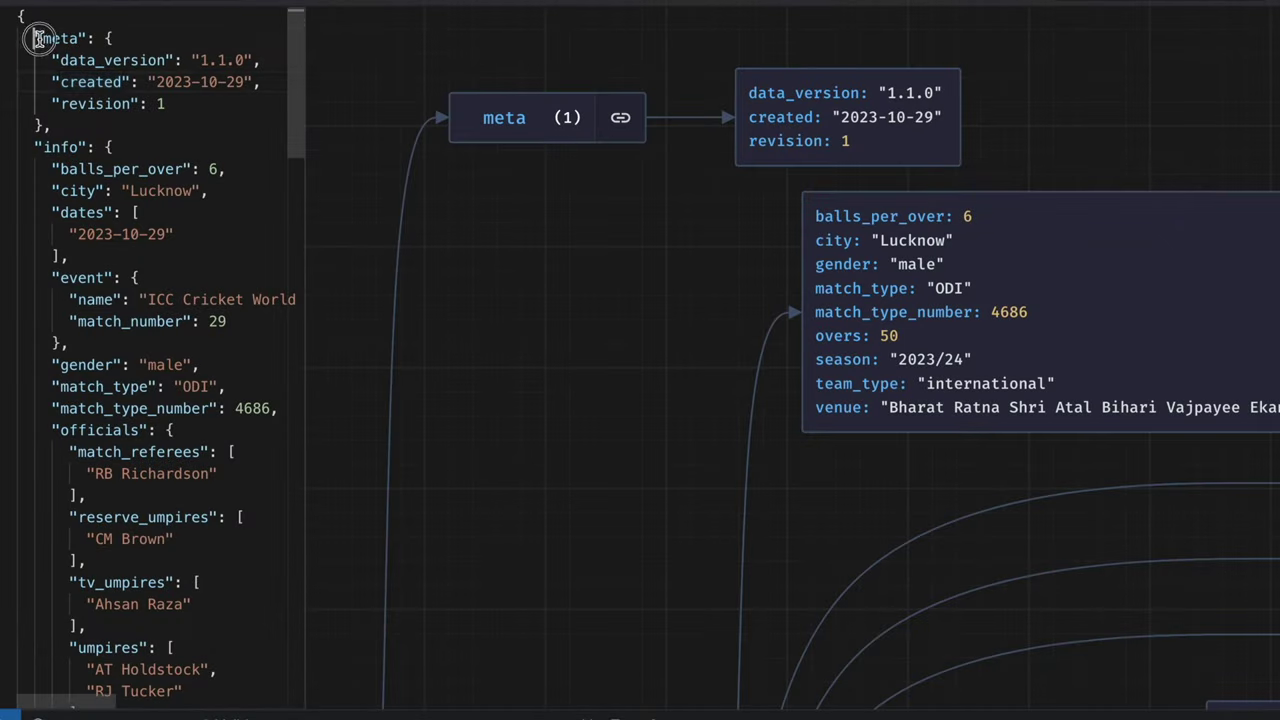
Examine the meta object in the match JSON, from its opening to its closing brace
{"action": "left_click_drag", "start_coordinate": [36, 38], "coordinate": [42, 126]}
{"action": "left_click", "coordinate": [106, 38]}
{"action": "left_click_drag", "start_coordinate": [106, 38], "coordinate": [64, 126]}
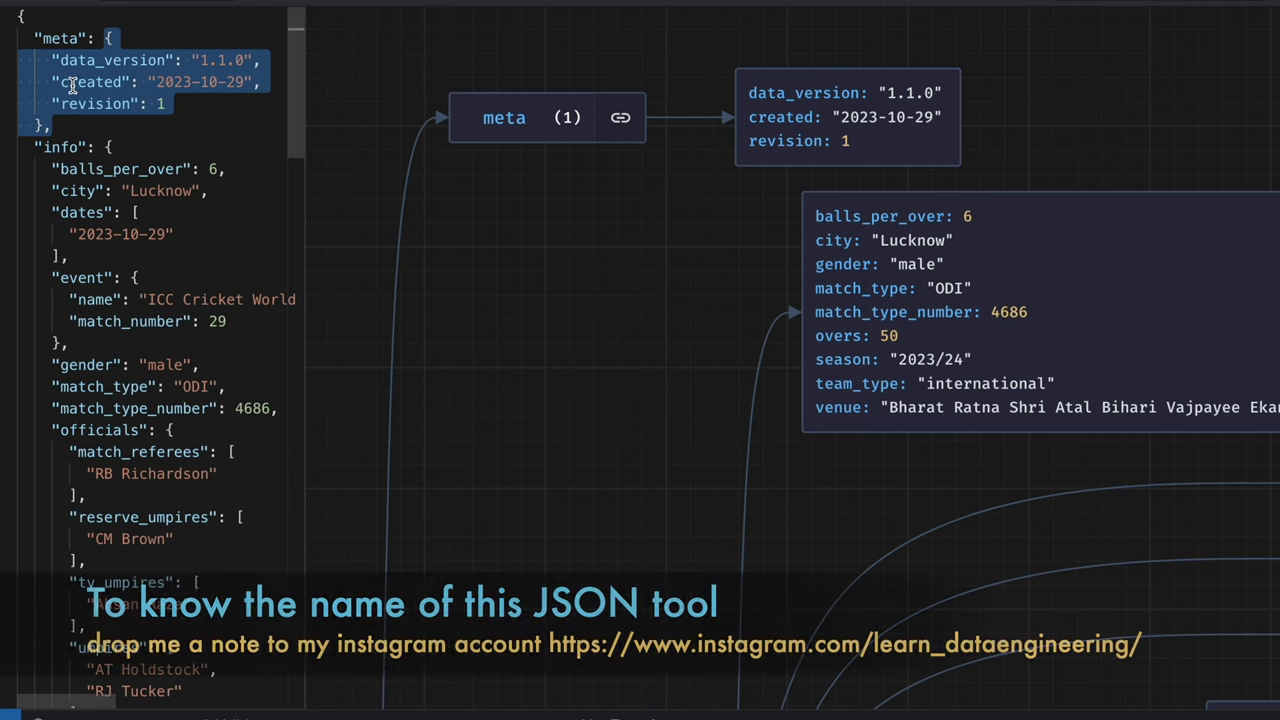
{"action": "left_click", "coordinate": [97, 40]}
{"action": "left_click_drag", "start_coordinate": [97, 42], "coordinate": [57, 126]}
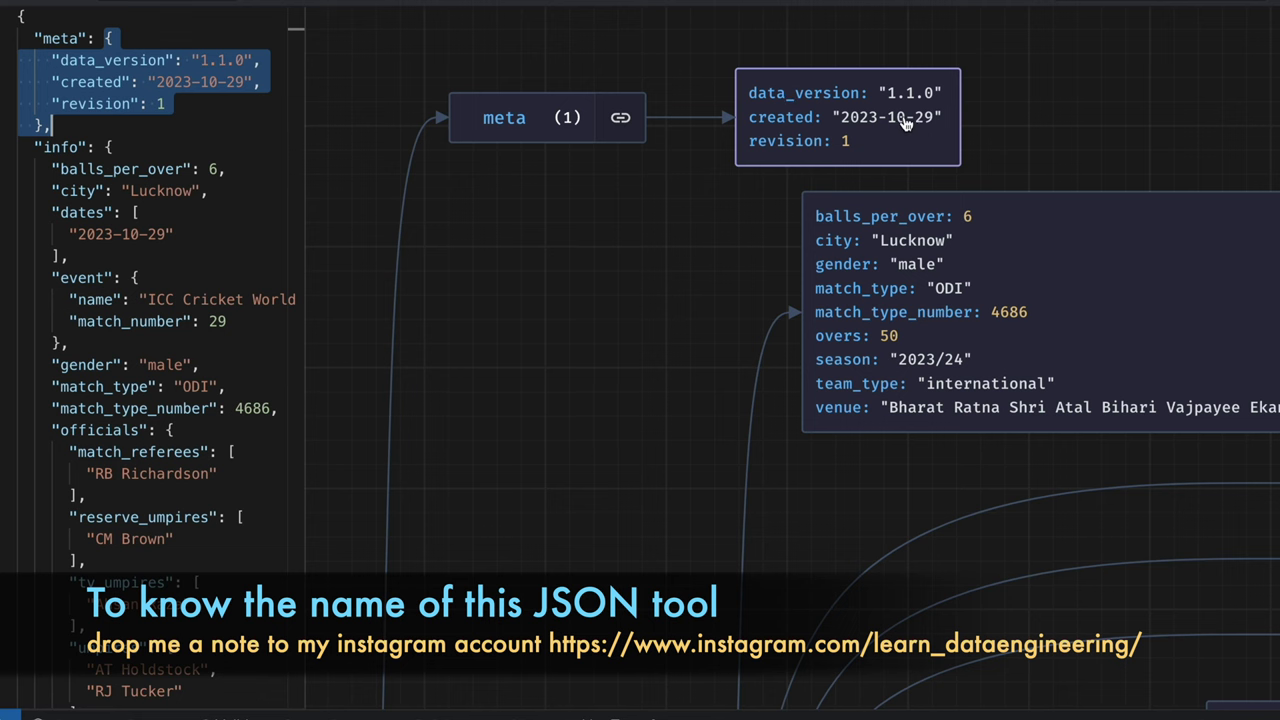
Examine the info element and trace its attributes and child nodes through the JSON graph
{"action": "left_click", "coordinate": [57, 148]}
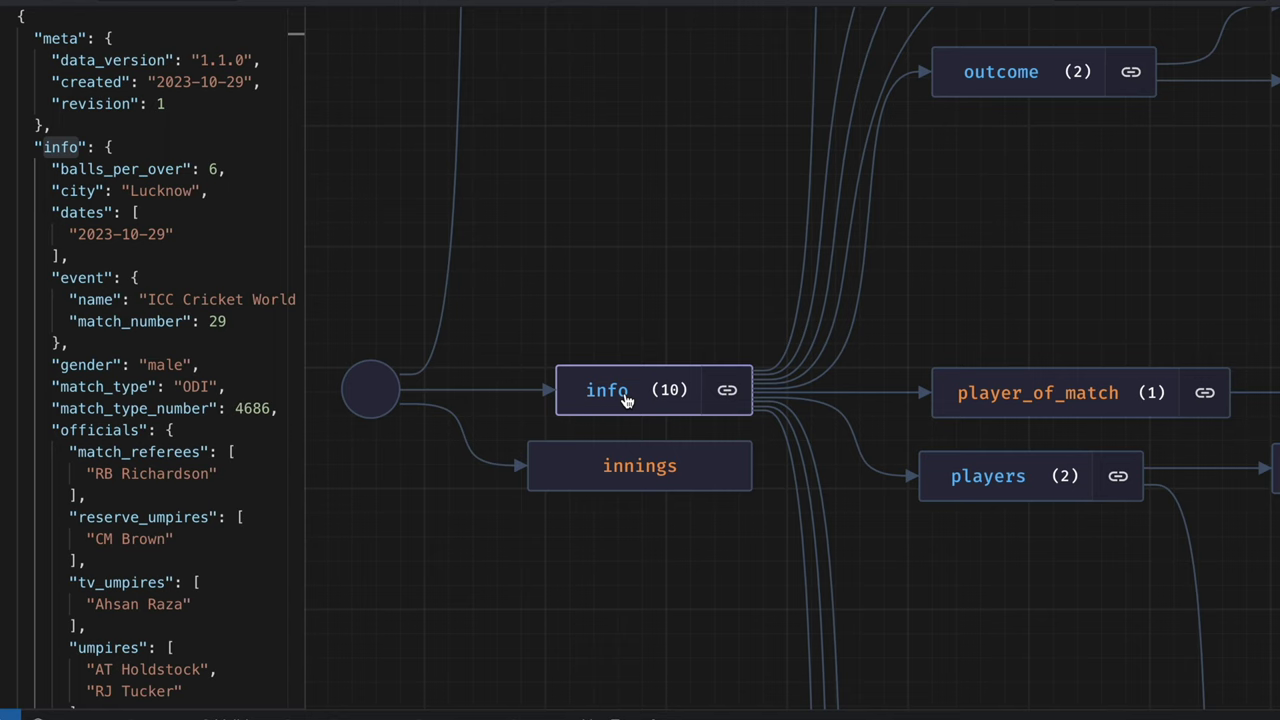
{"action": "left_click_drag", "start_coordinate": [711, 237], "coordinate": [497, 577]}
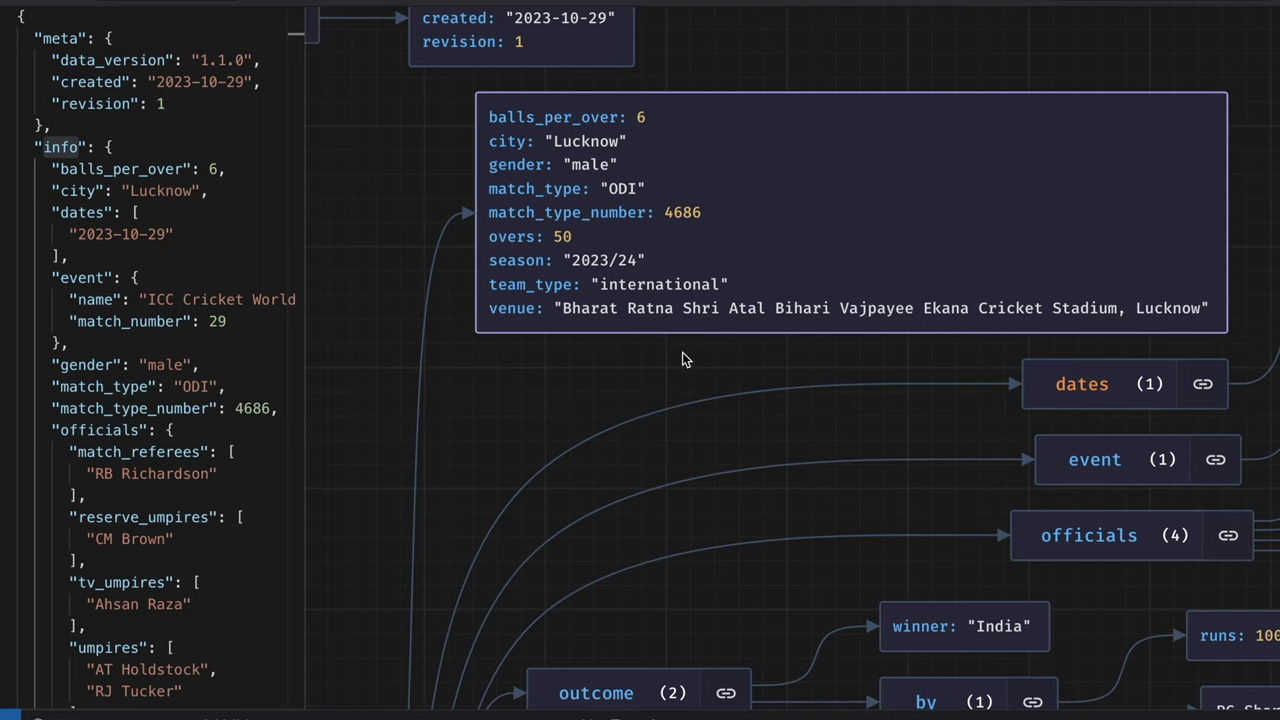
{"action": "left_click_drag", "start_coordinate": [809, 402], "coordinate": [627, 219]}
{"action": "left_click_drag", "start_coordinate": [910, 215], "coordinate": [551, 349]}
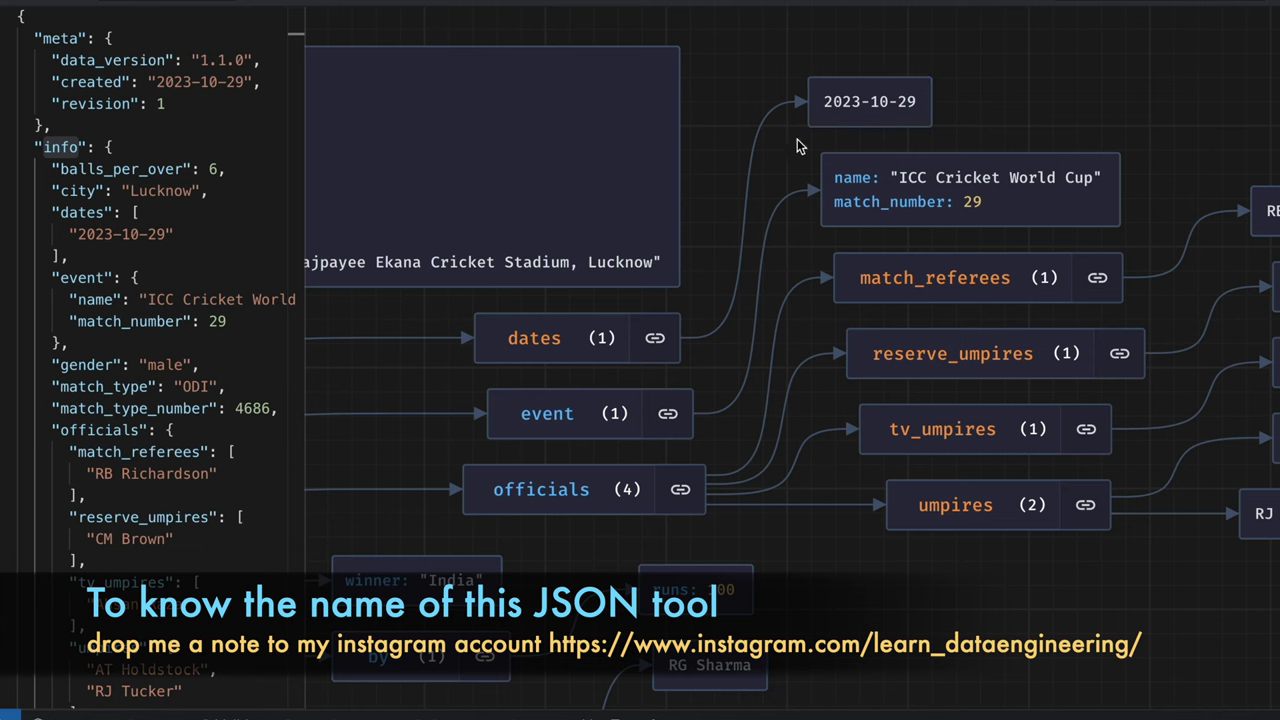
View the content and node path of the match date node and of the event node
{"action": "left_click", "coordinate": [845, 110]}
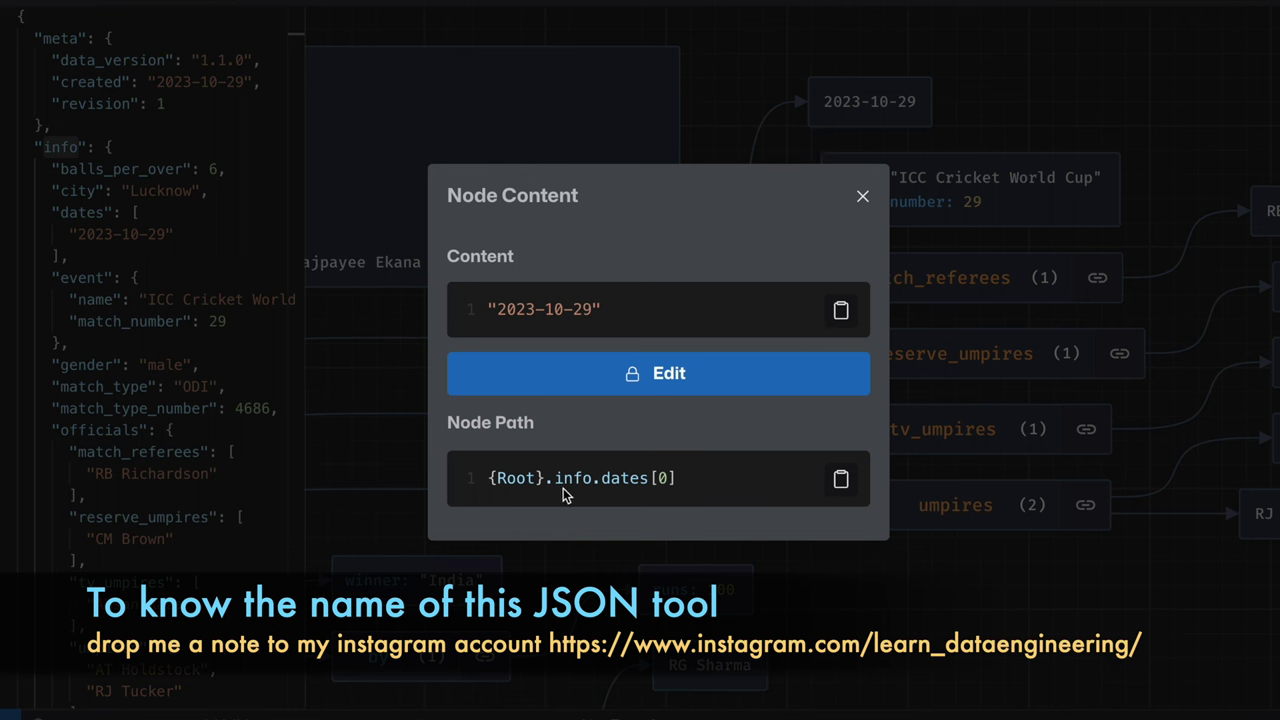
{"action": "left_click", "coordinate": [863, 198]}
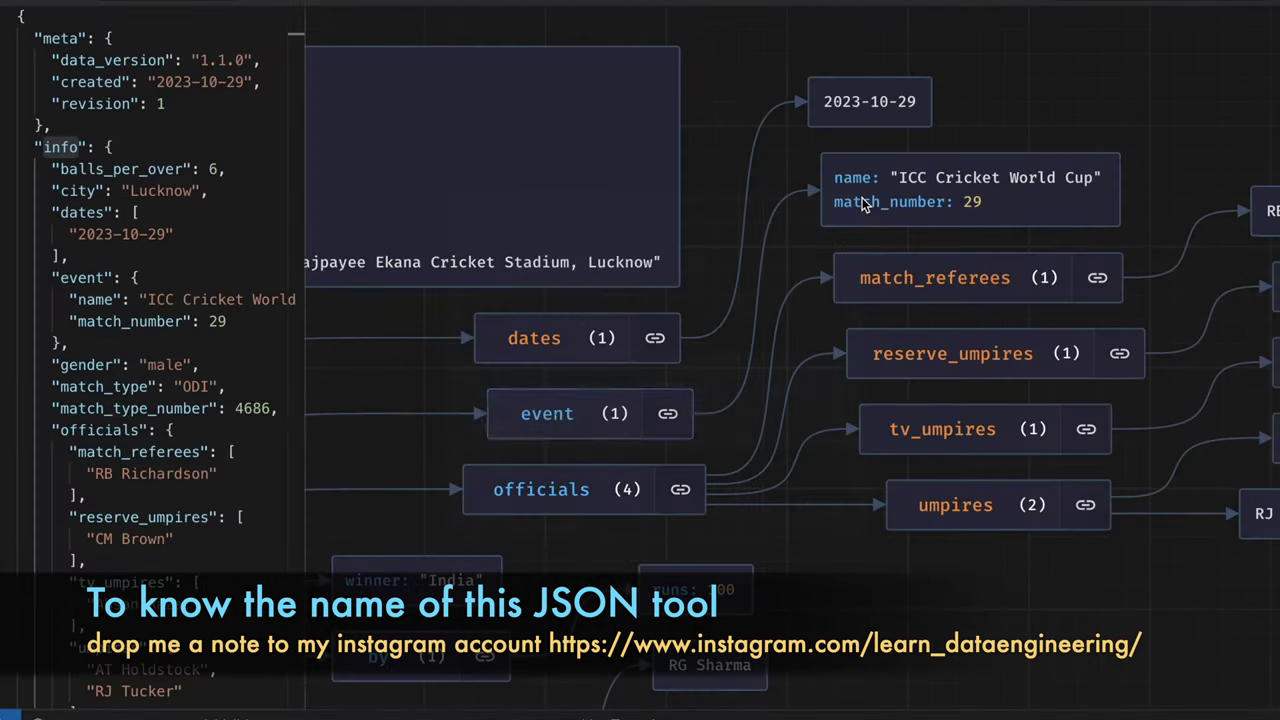
{"action": "left_click", "coordinate": [557, 418]}
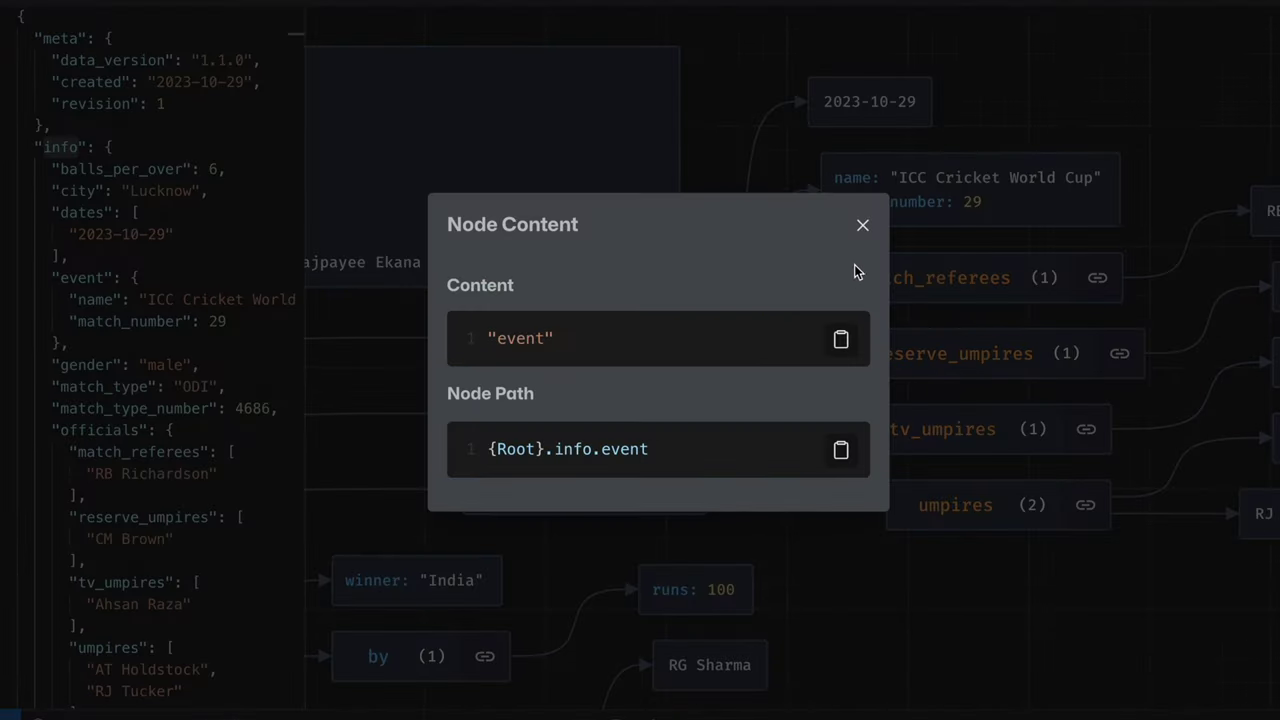
{"action": "left_click", "coordinate": [864, 225]}
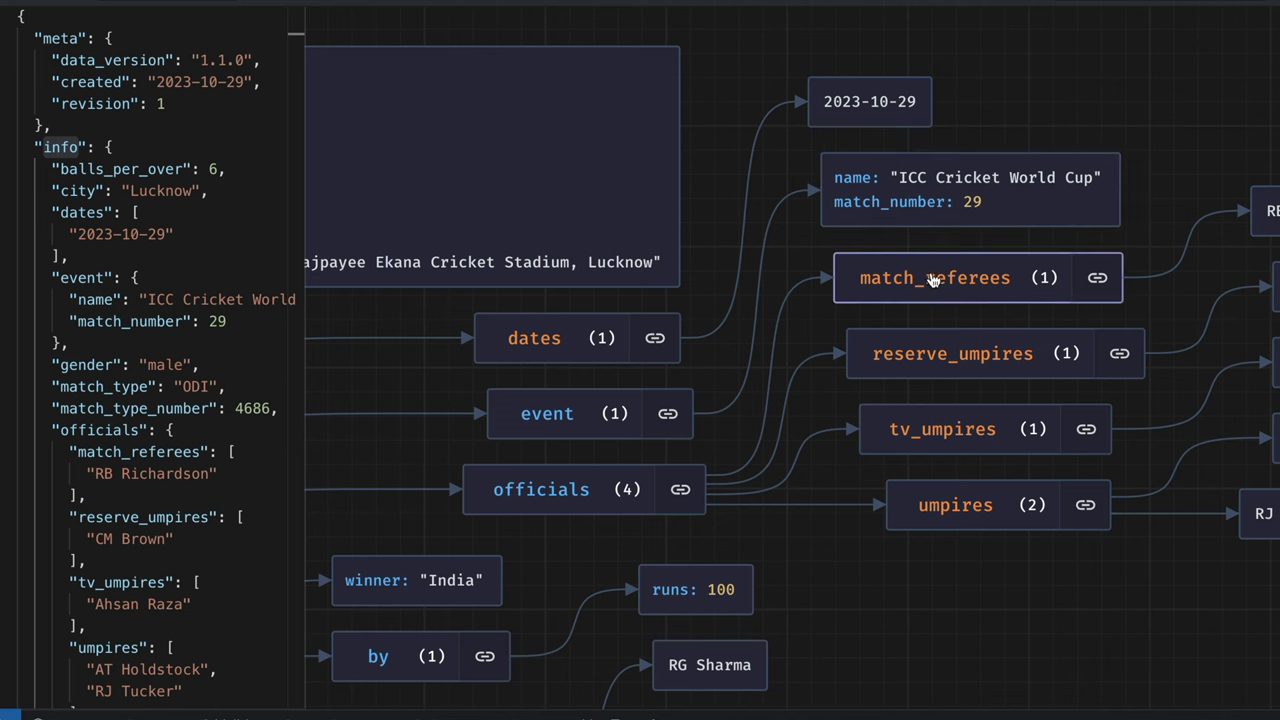
Examine the match officials branch and view the content and path of the umpires node and its first entry
{"action": "left_click_drag", "start_coordinate": [930, 280], "coordinate": [684, 243]}
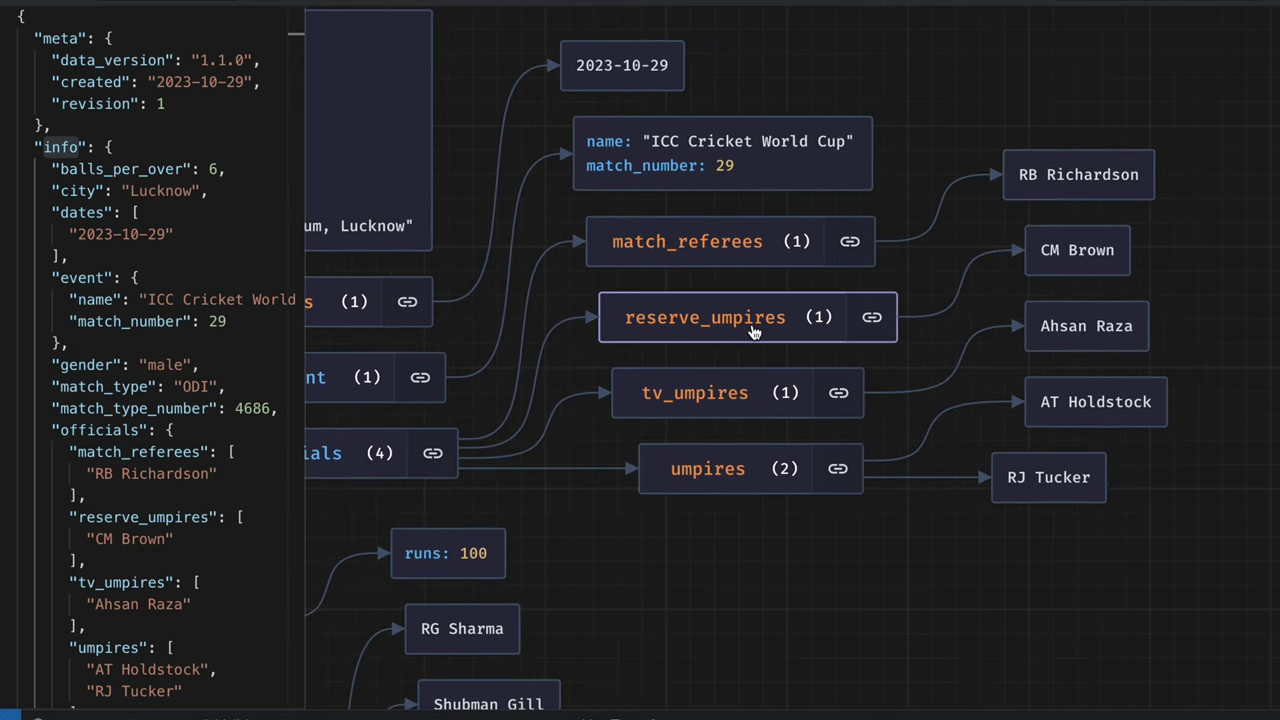
{"action": "left_click", "coordinate": [704, 470]}
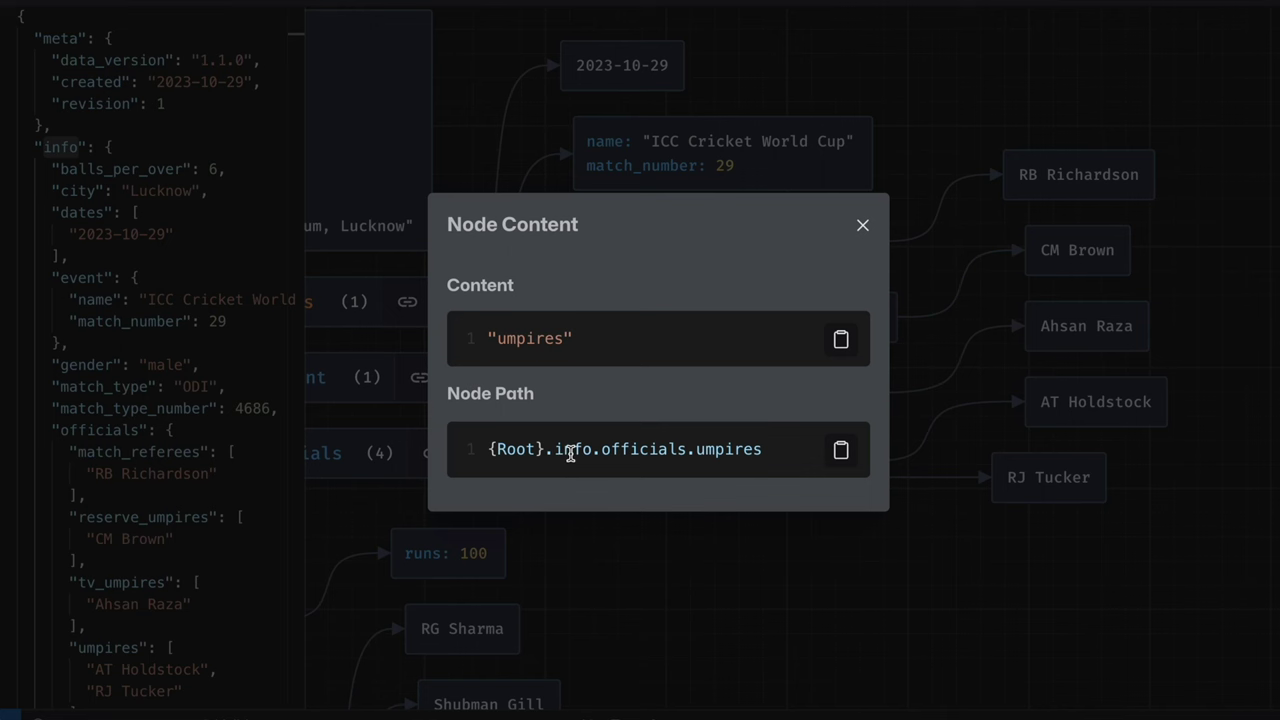
{"action": "left_click", "coordinate": [861, 229]}
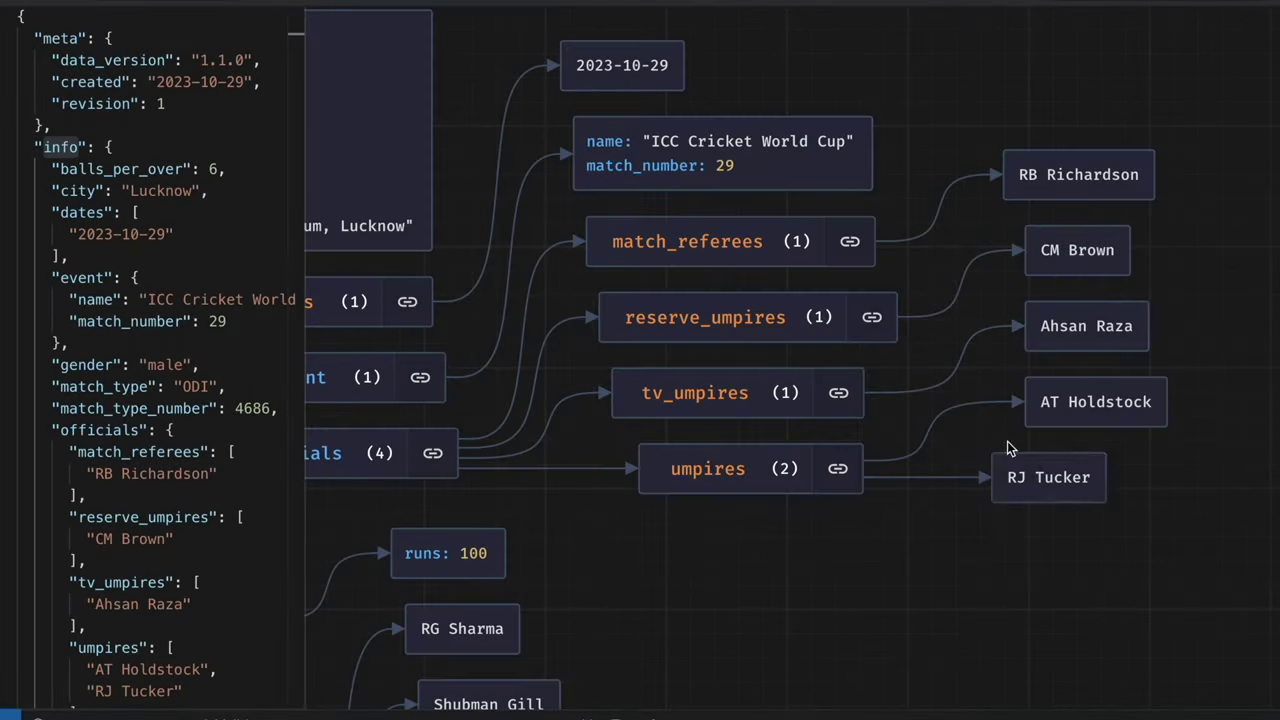
{"action": "left_click", "coordinate": [1076, 411]}
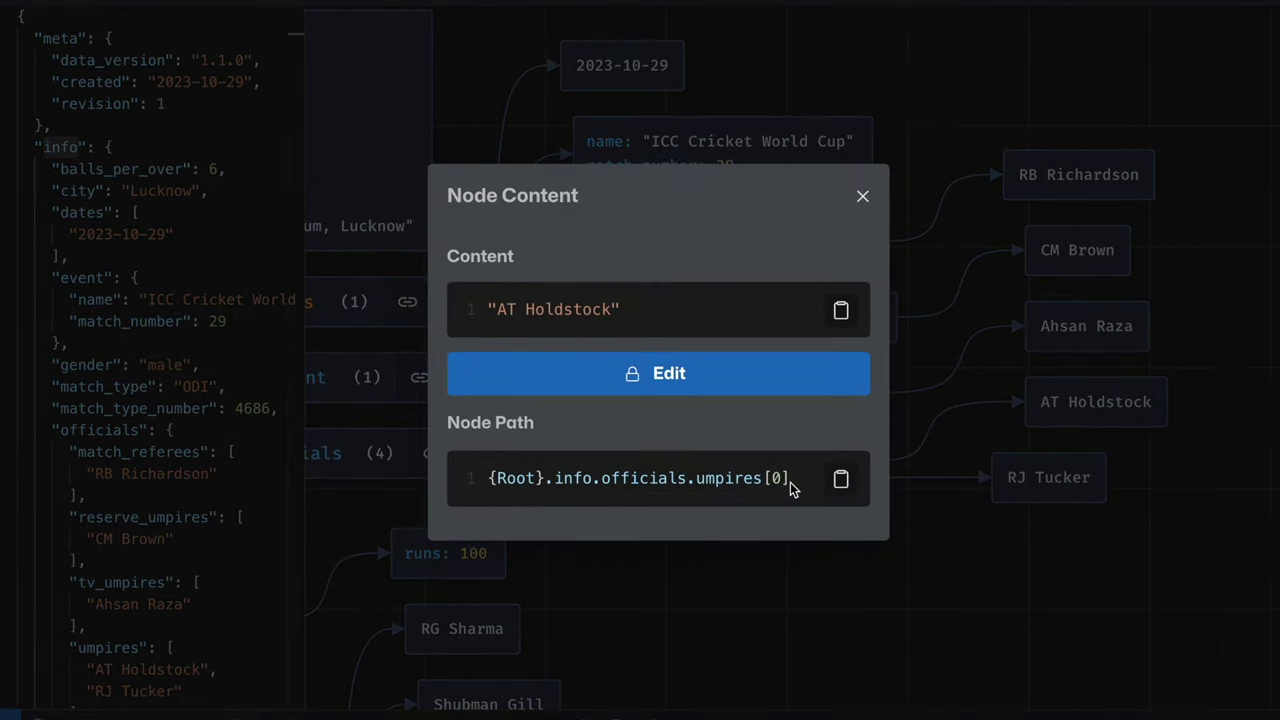
View the content and node path of the second umpires entry, and close its details
{"action": "left_click", "coordinate": [1080, 489]}
{"action": "left_click", "coordinate": [1076, 490]}
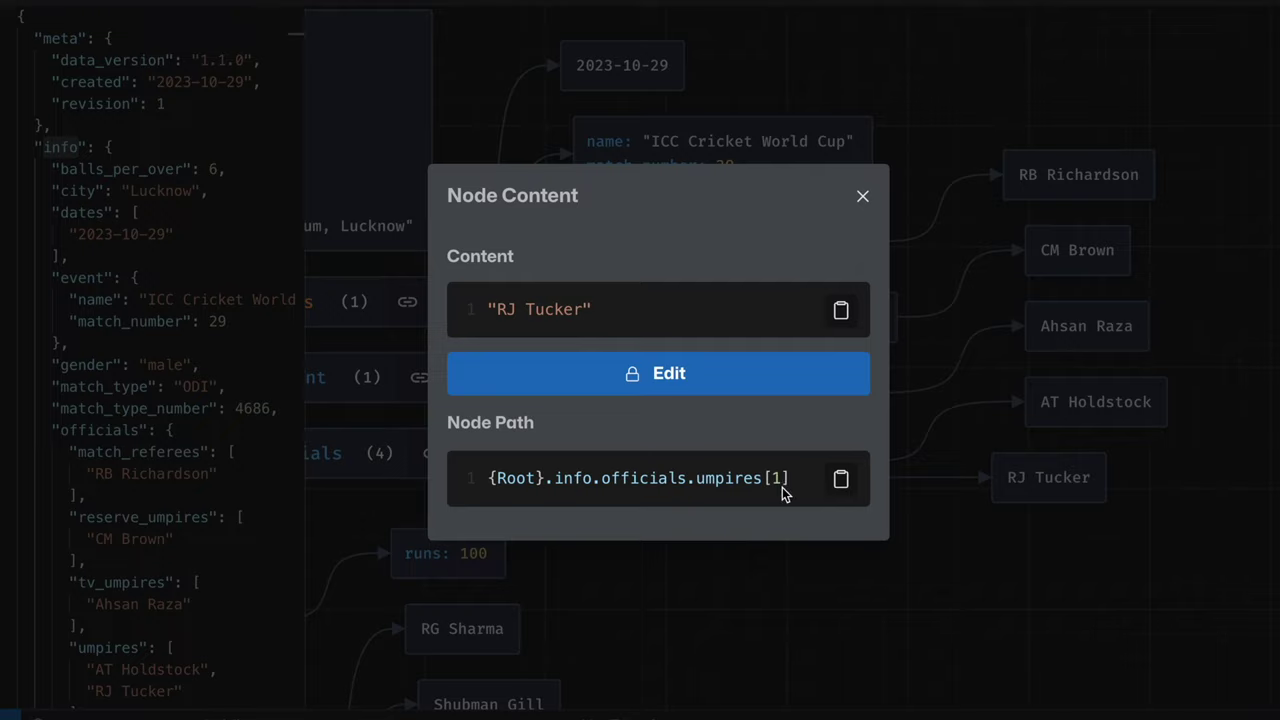
{"action": "left_click", "coordinate": [863, 199]}
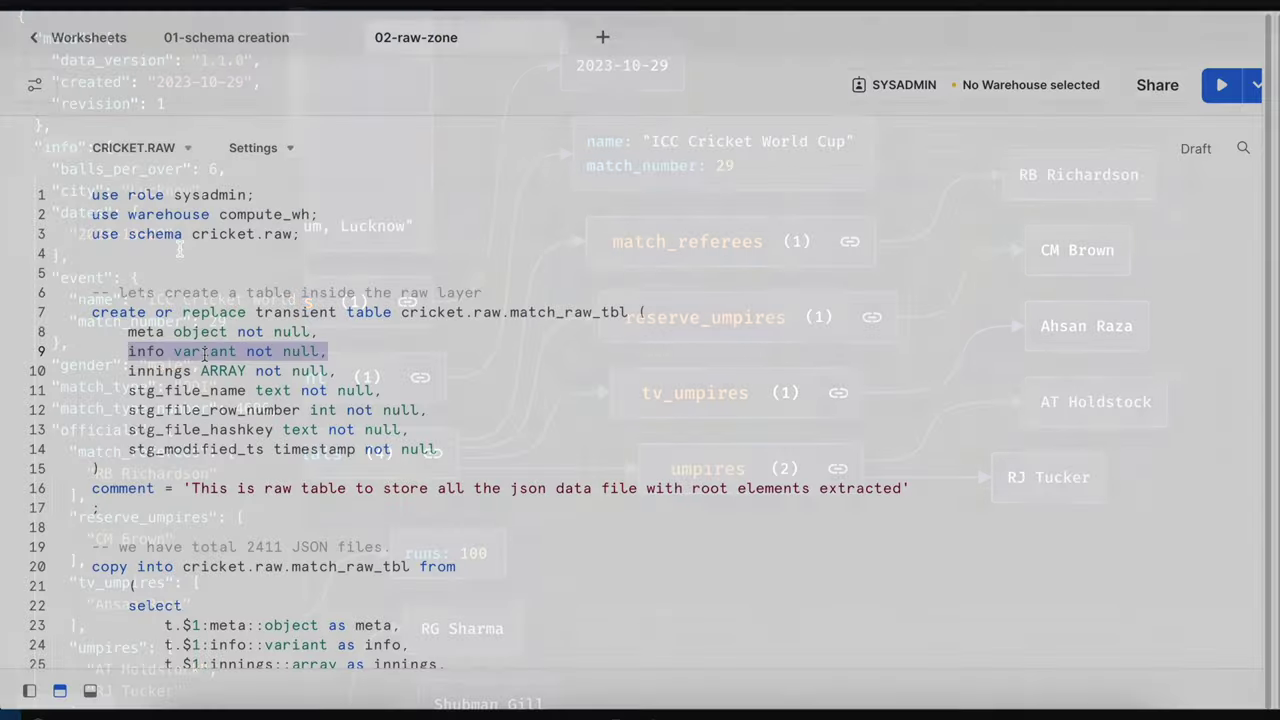
Check the info and innings column definitions in the raw table script, and collapse both entries of the innings array in the match JSON
{"action": "double_click", "coordinate": [204, 351]}
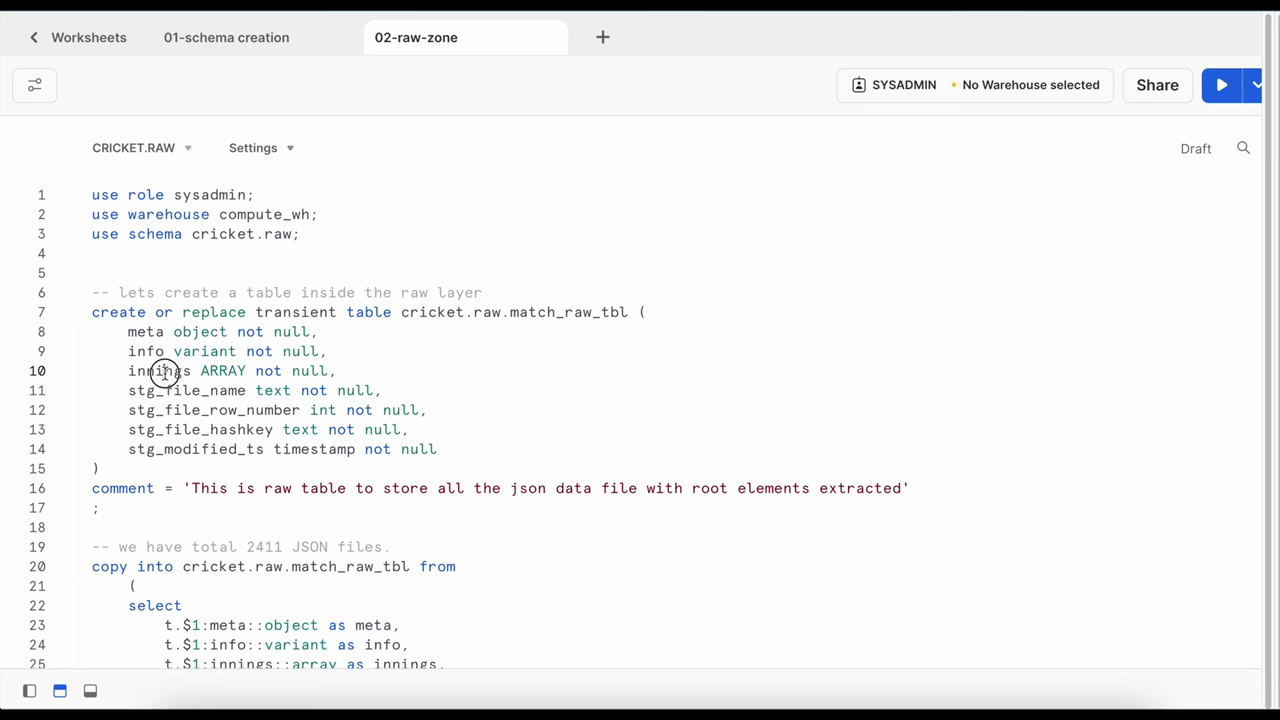
{"action": "double_click", "coordinate": [165, 372]}
{"action": "left_click", "coordinate": [138, 372]}
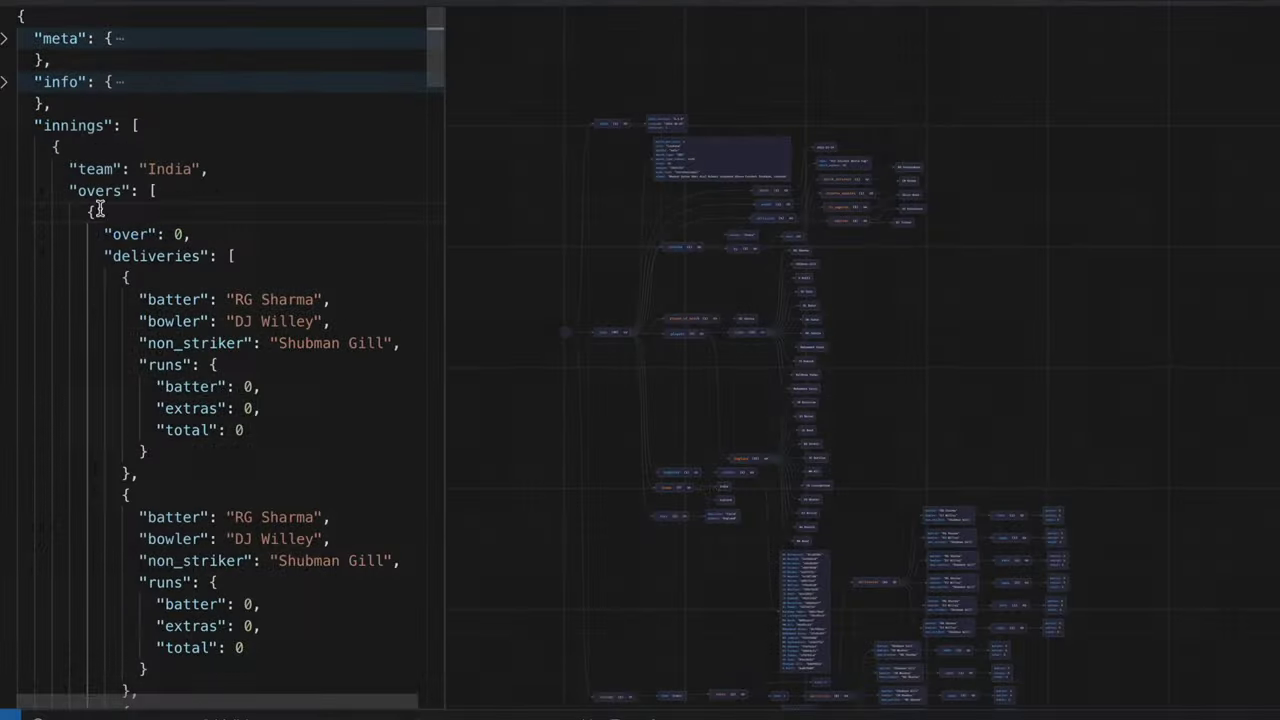
{"action": "left_click", "coordinate": [8, 148]}
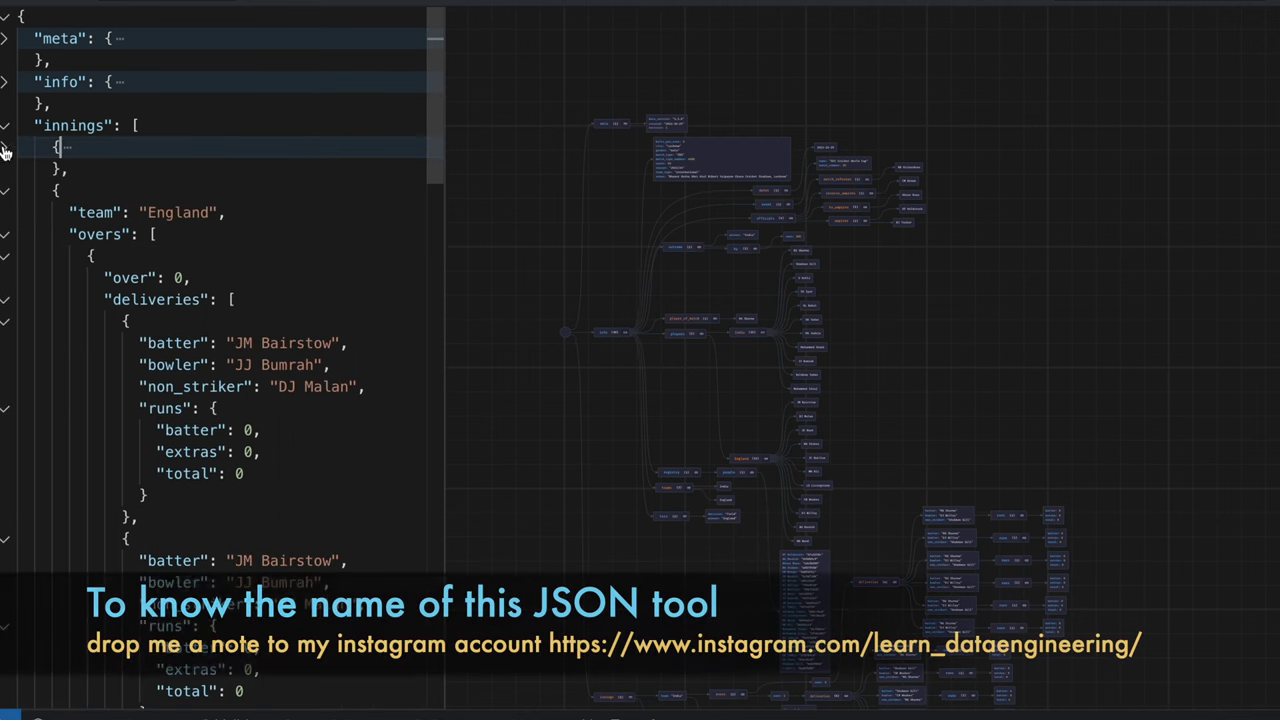
{"action": "left_click", "coordinate": [5, 191]}
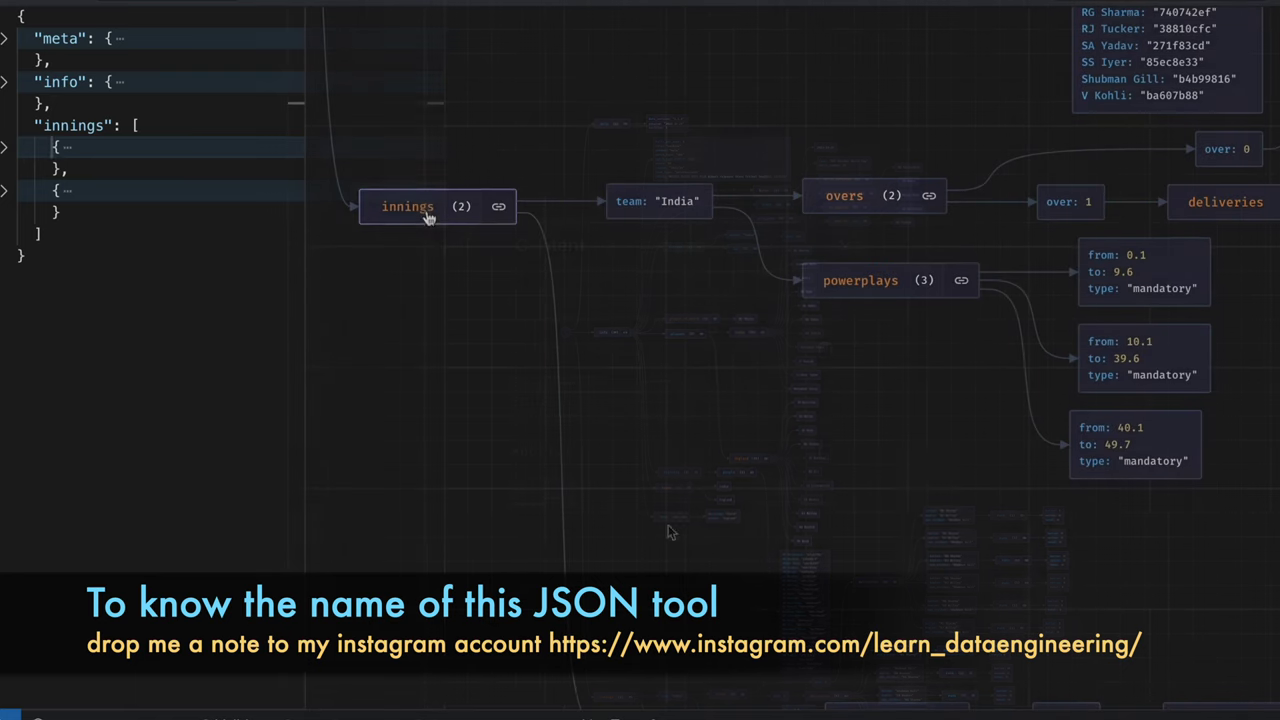
Locate the innings array in the JSON from its graph node and trace its team, overs, powerplays and deliveries branches
{"action": "left_click", "coordinate": [426, 216]}
{"action": "left_click", "coordinate": [865, 229]}
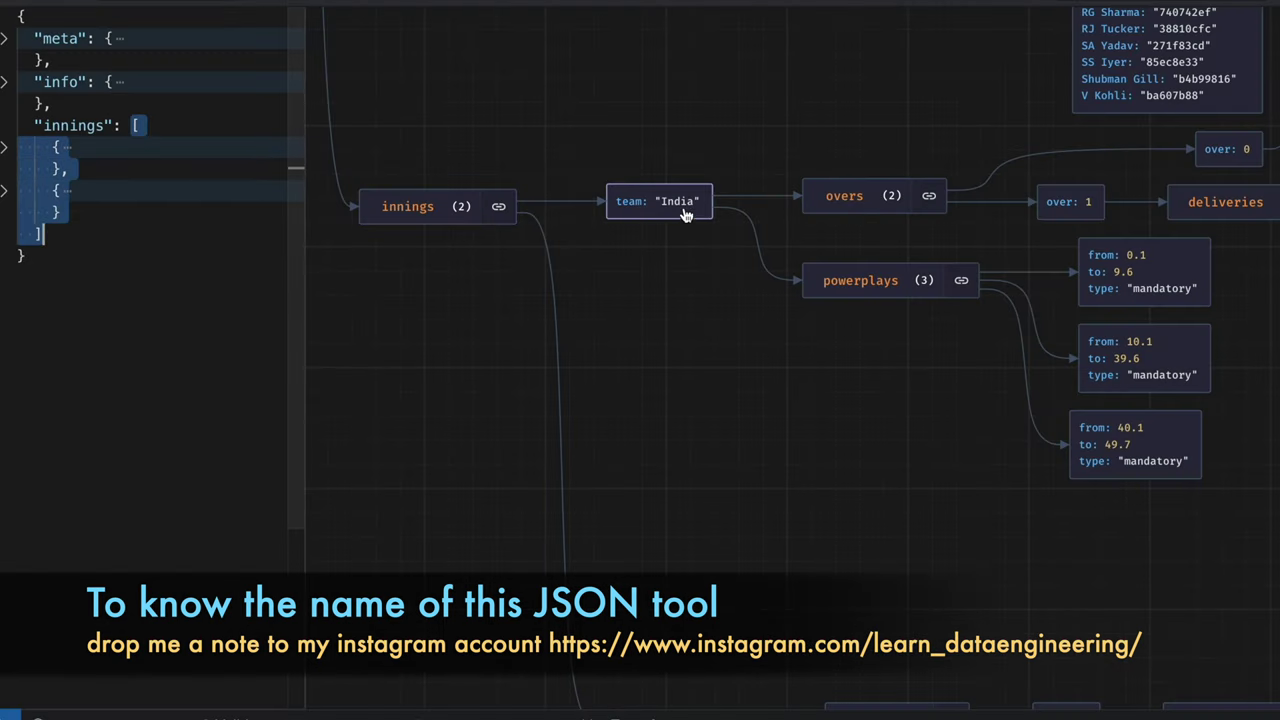
{"action": "left_click_drag", "start_coordinate": [674, 211], "coordinate": [608, 209]}
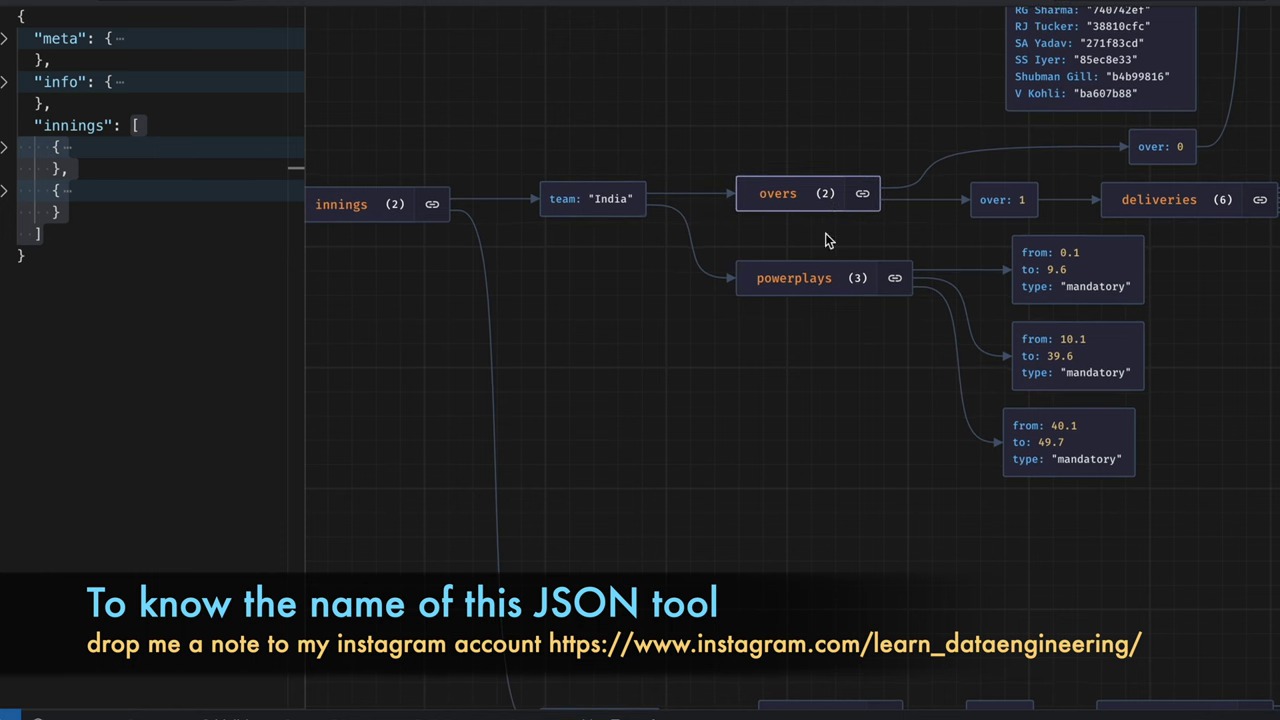
{"action": "left_click_drag", "start_coordinate": [825, 286], "coordinate": [687, 338]}
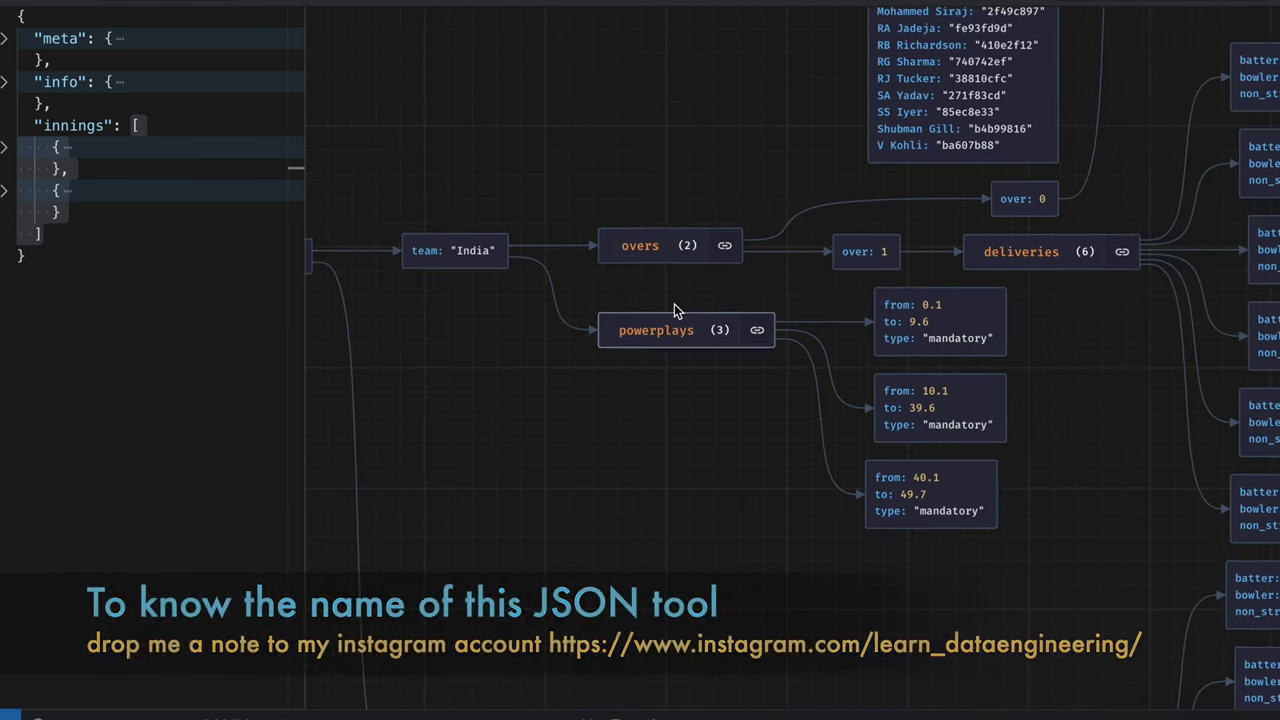
{"action": "left_click_drag", "start_coordinate": [1005, 200], "coordinate": [686, 280]}
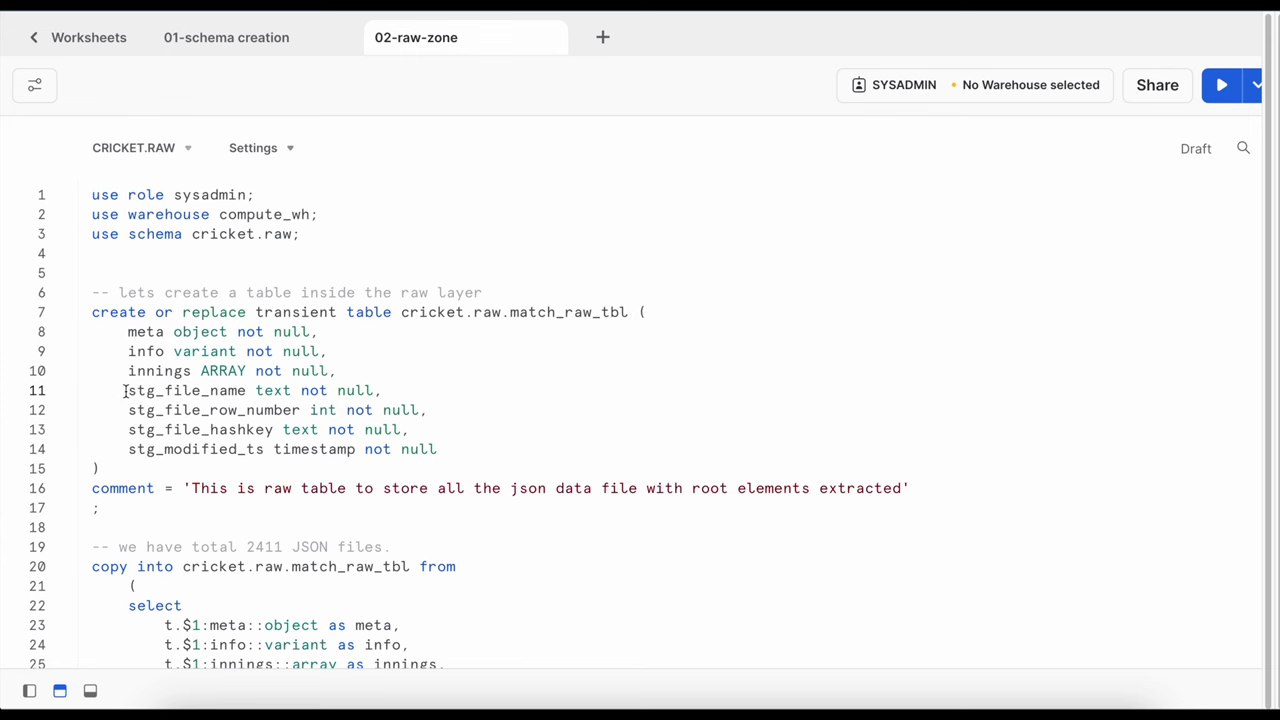
Review the four stg_ columns and run the create statement for the transient table cricket.raw.match_raw_tbl
{"action": "left_click_drag", "start_coordinate": [125, 391], "coordinate": [449, 454]}
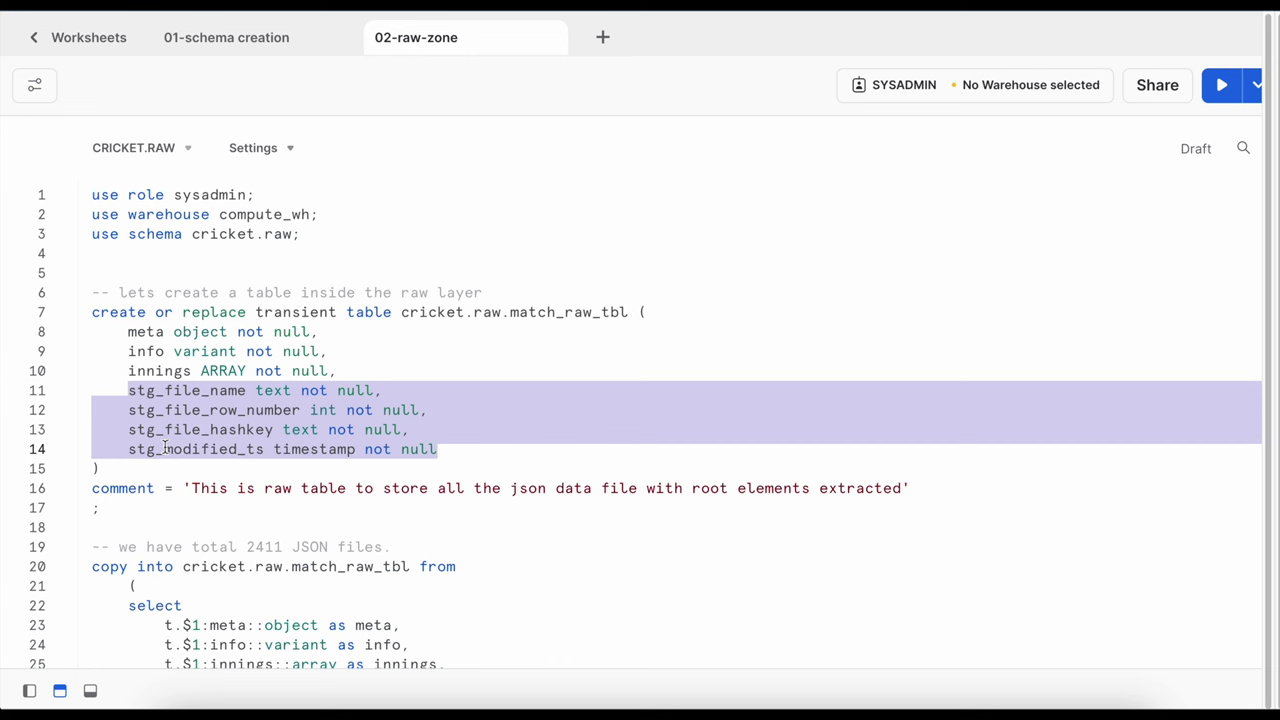
{"action": "left_click_drag", "start_coordinate": [106, 507], "coordinate": [77, 312]}
{"action": "left_click", "coordinate": [1222, 85]}
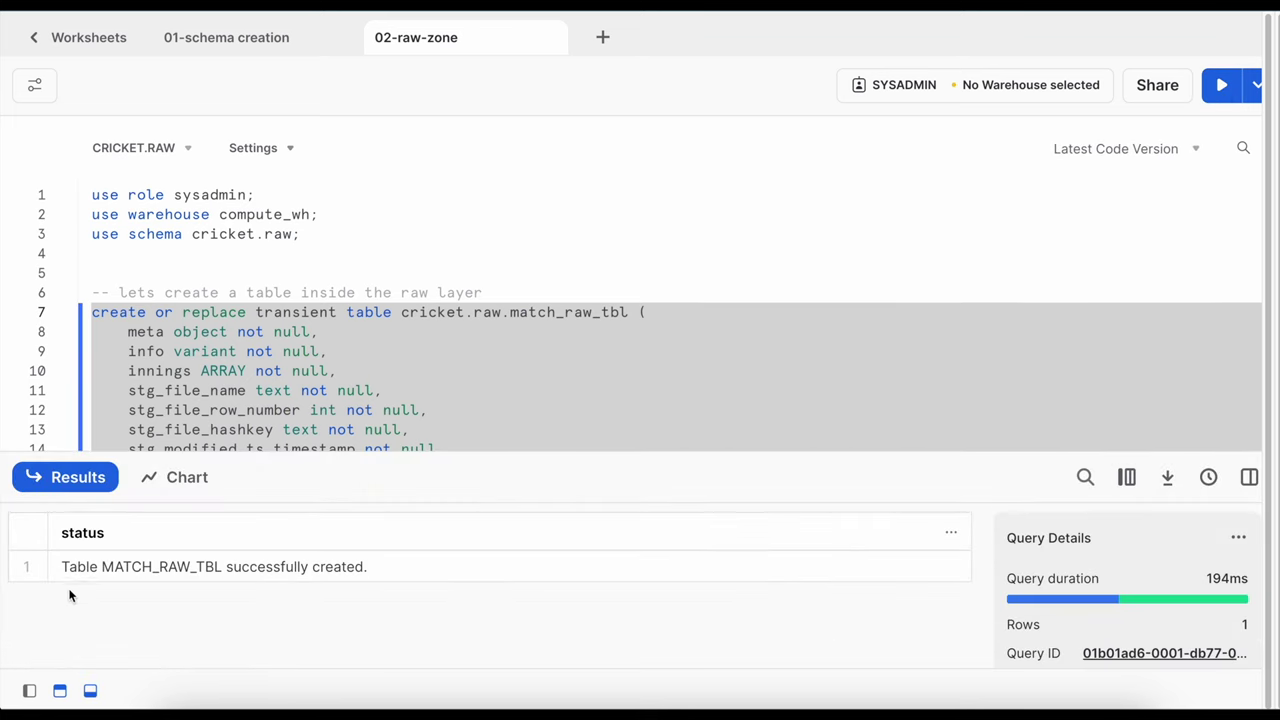
{"action": "left_click", "coordinate": [76, 478]}
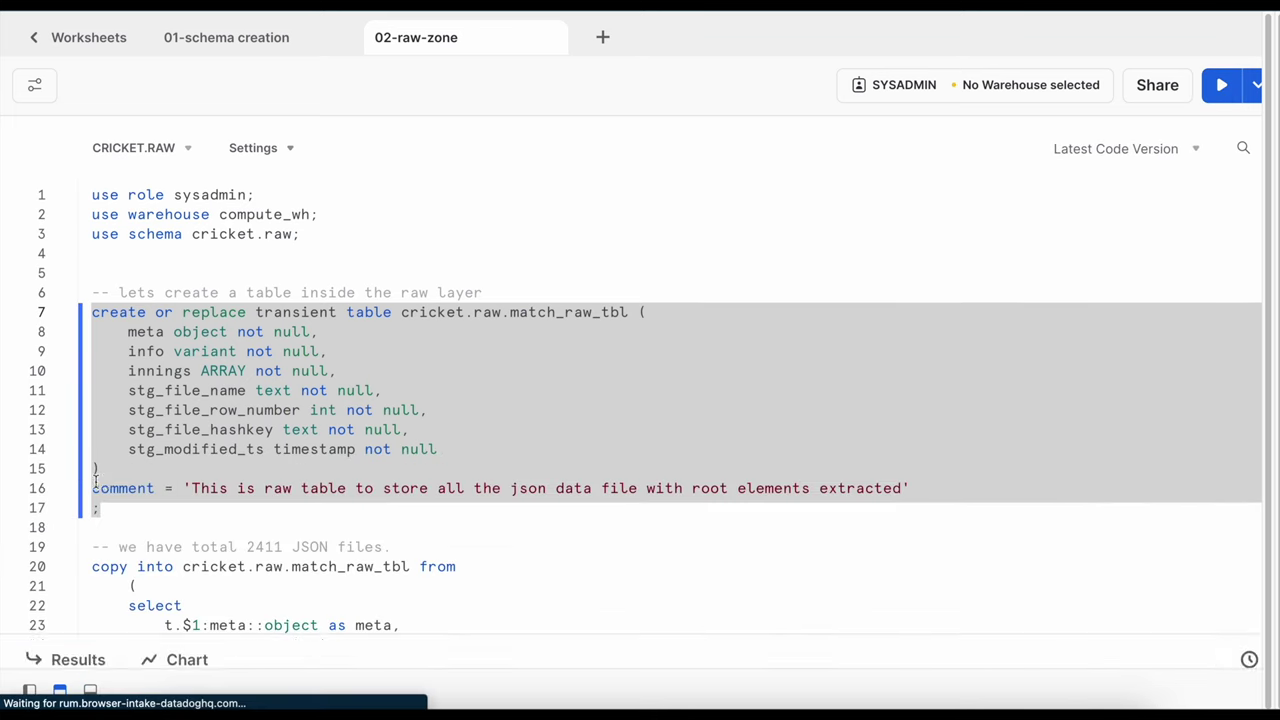
{"action": "scroll", "coordinate": [246, 511], "scroll_direction": "down", "scroll_amount": 2}
{"action": "scroll", "coordinate": [246, 511], "scroll_direction": "down", "scroll_amount": 5}
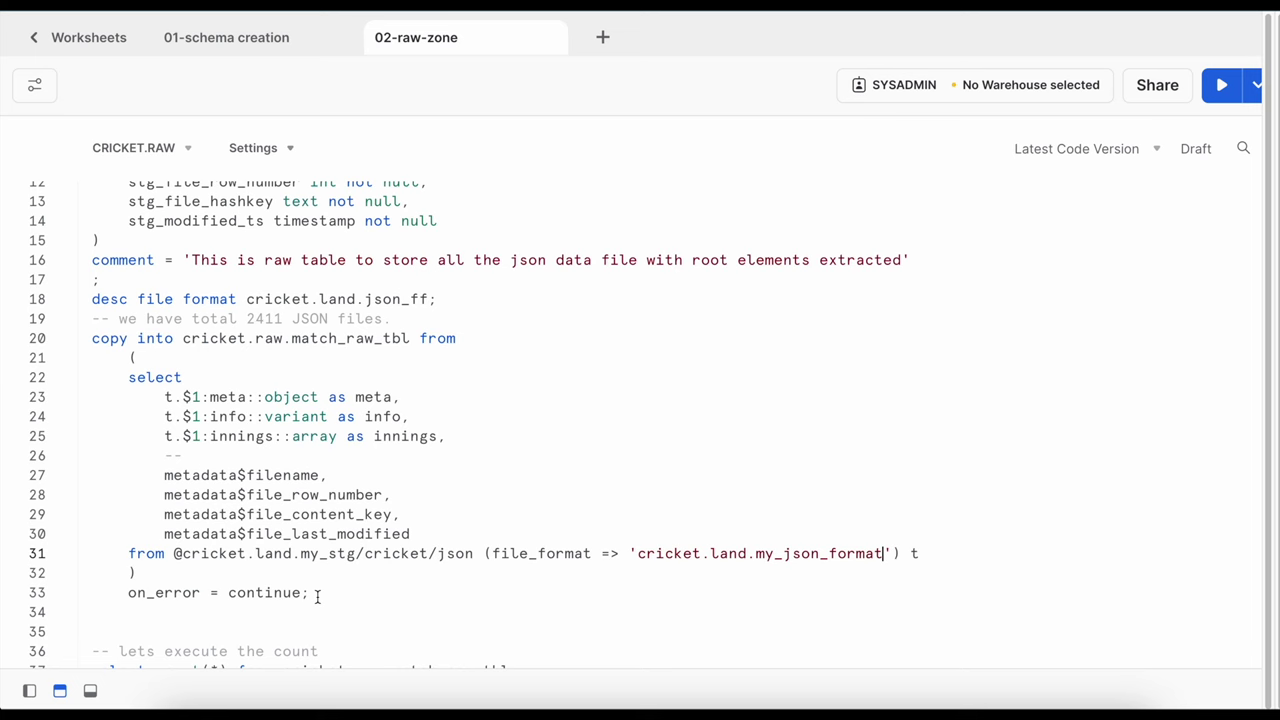
{"action": "left_click_drag", "start_coordinate": [317, 597], "coordinate": [92, 338]}
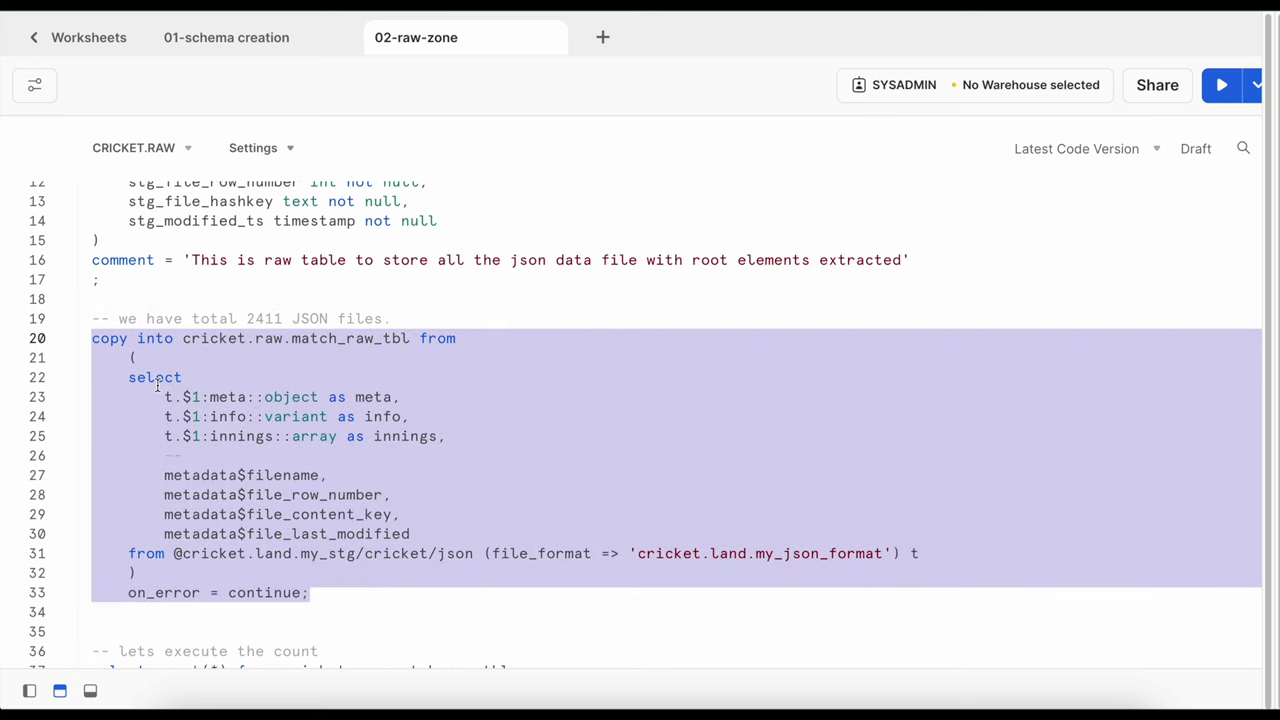
{"action": "left_click", "coordinate": [1220, 88]}
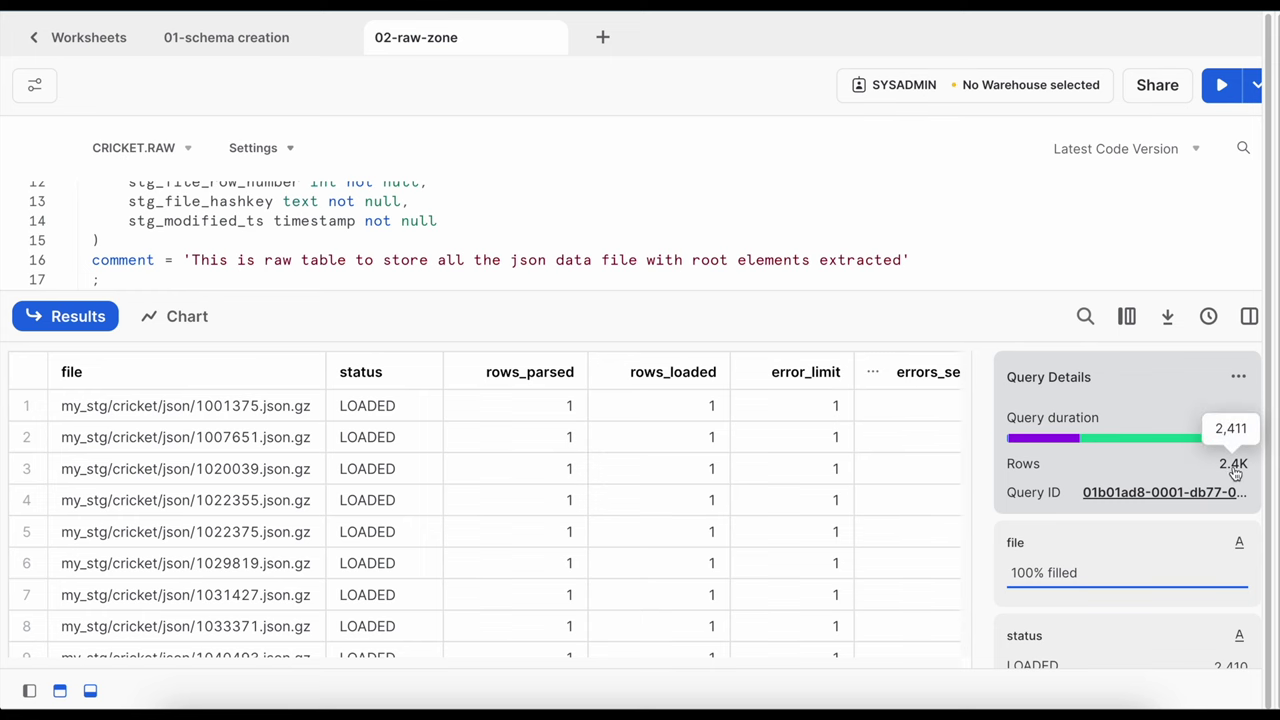
Review the load results down to the last file, and examine the execution time breakdown and statistics in the copy's query profile
{"action": "scroll", "coordinate": [807, 500], "scroll_direction": "down", "scroll_amount": 20}
{"action": "scroll", "coordinate": [807, 500], "scroll_direction": "down", "scroll_amount": 20}
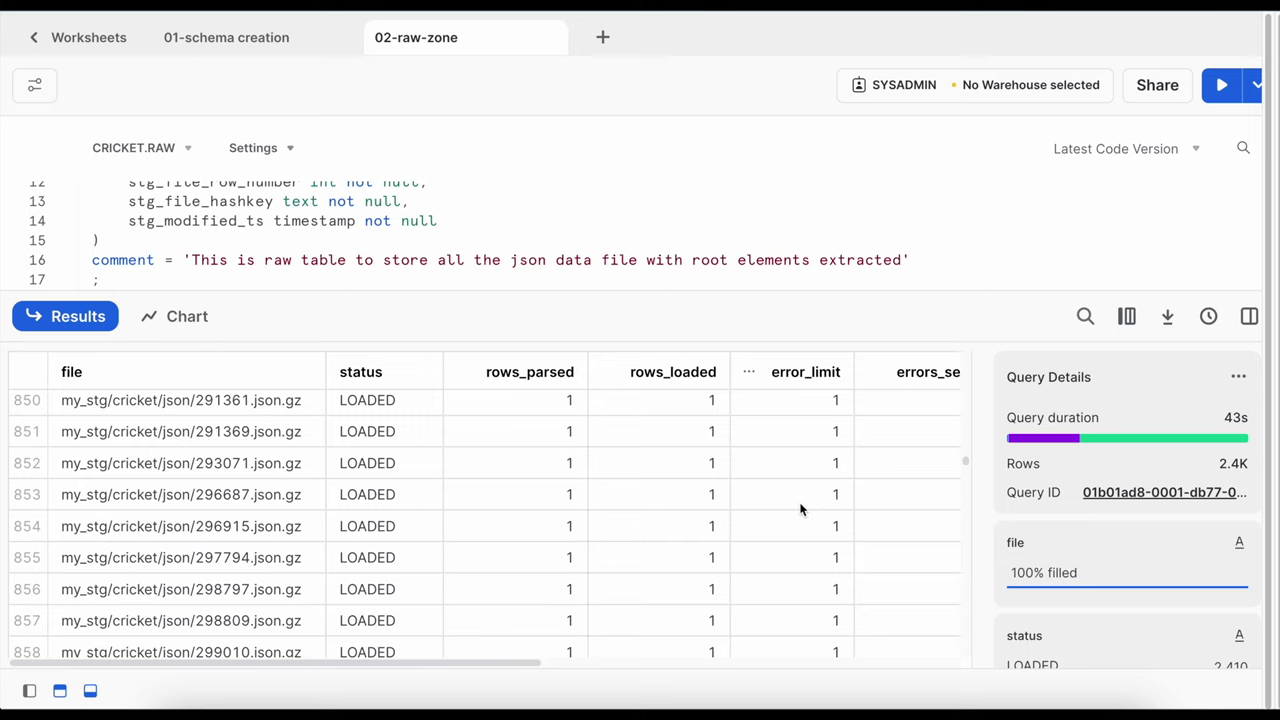
{"action": "scroll", "coordinate": [799, 508], "scroll_direction": "down", "scroll_amount": 20}
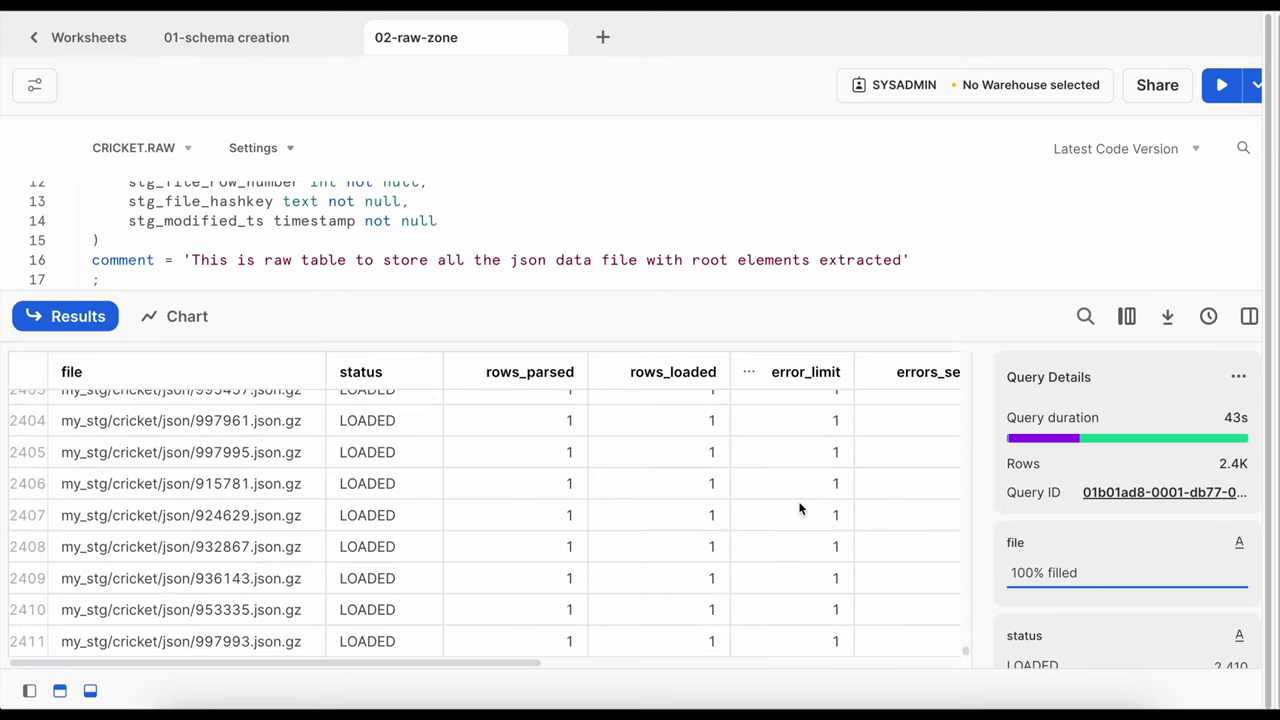
{"action": "left_click", "coordinate": [1238, 376]}
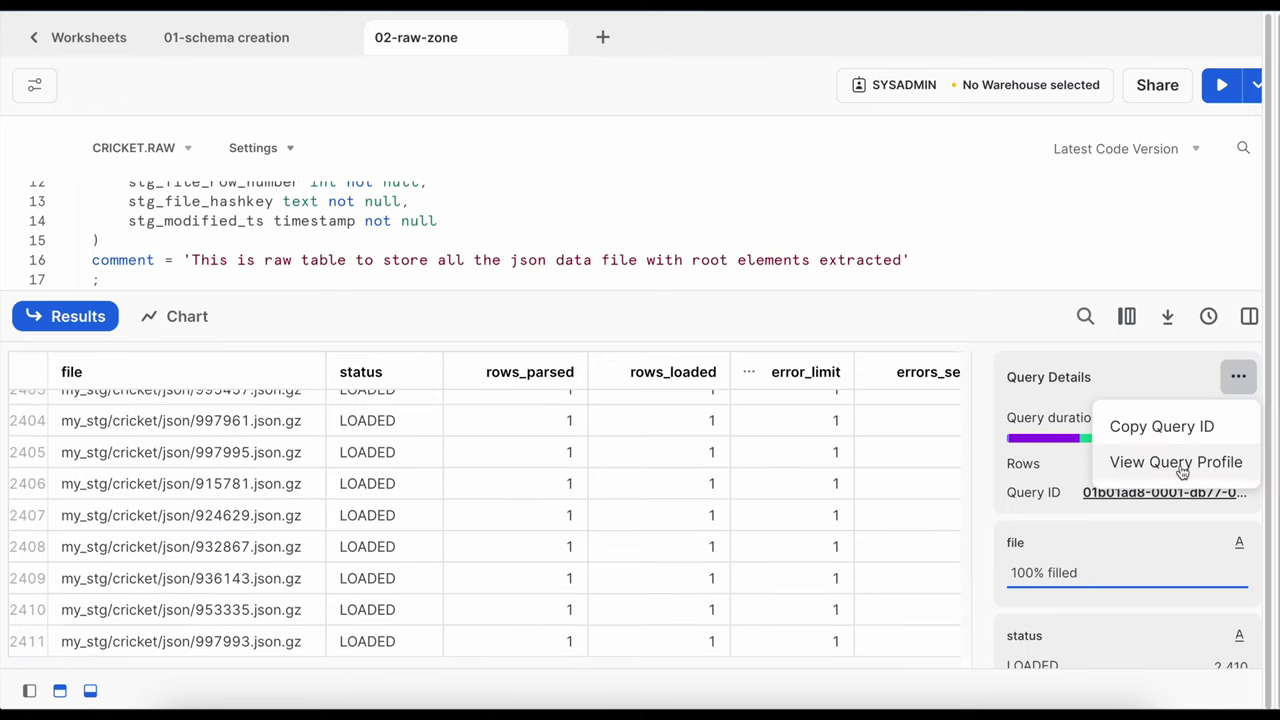
{"action": "left_click", "coordinate": [1176, 462]}
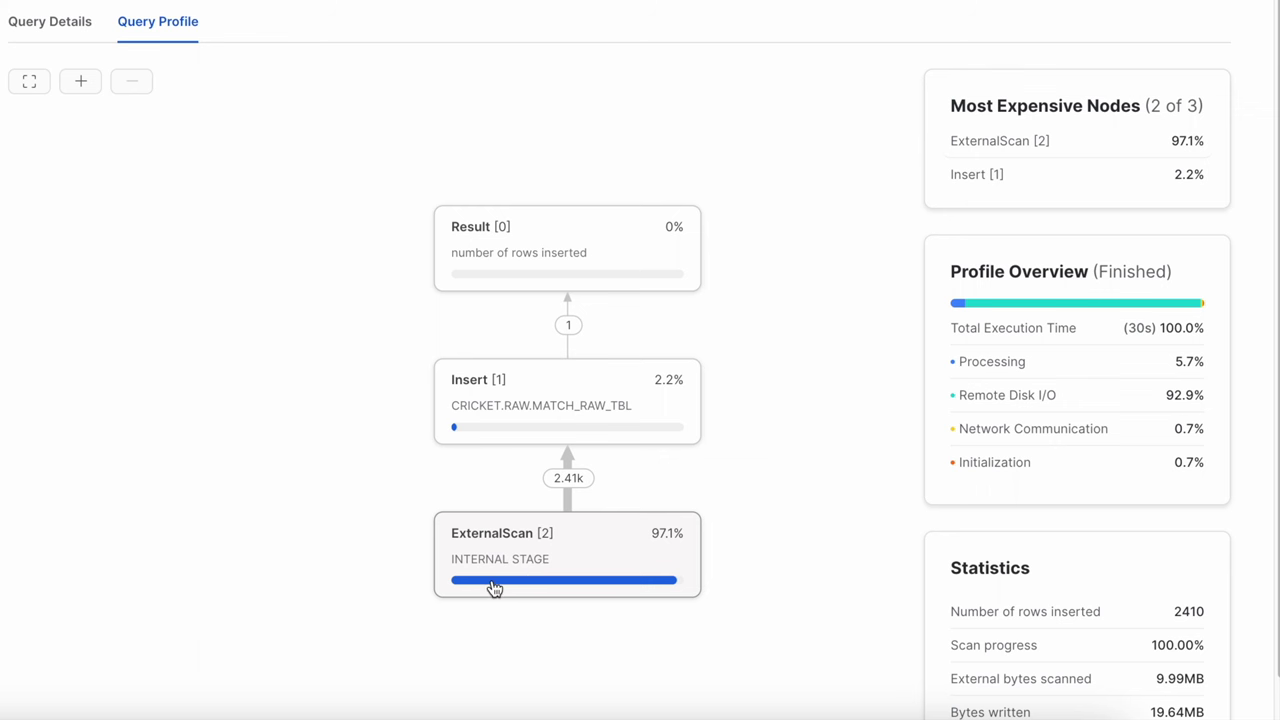
{"action": "left_click_drag", "start_coordinate": [951, 327], "coordinate": [1205, 470]}
{"action": "scroll", "coordinate": [1156, 652], "scroll_direction": "down", "scroll_amount": 1}
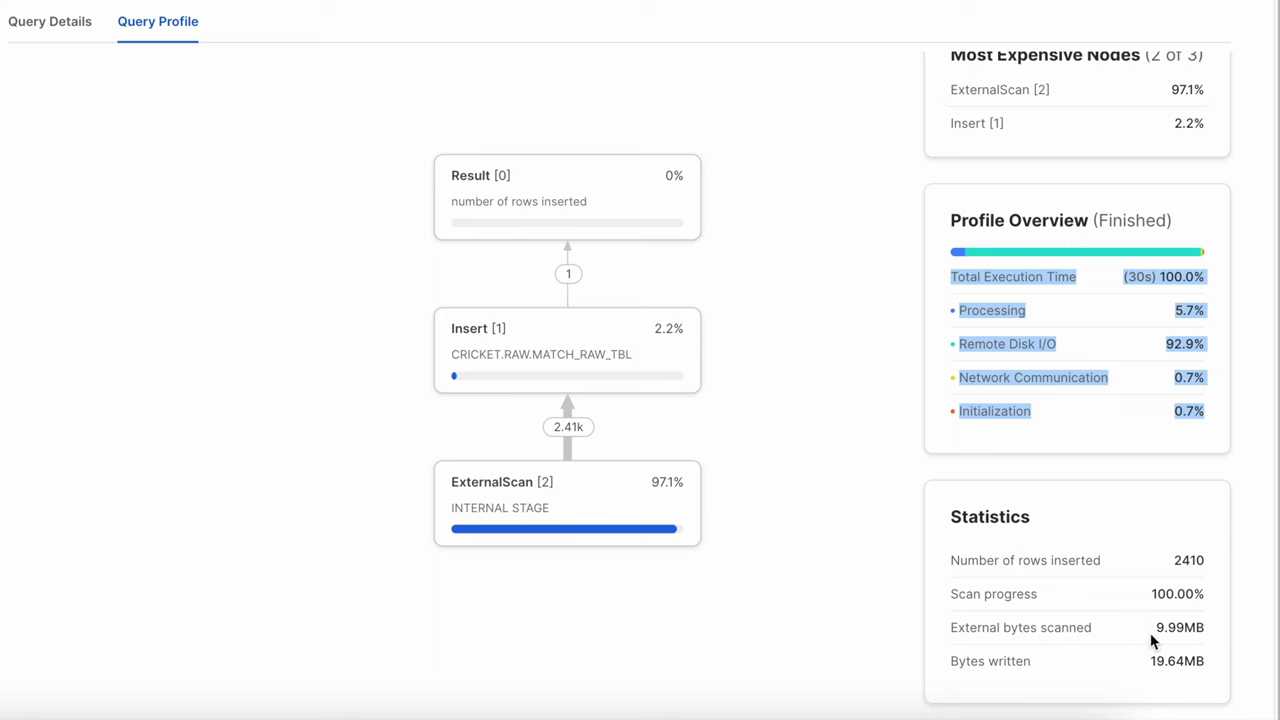
{"action": "left_click", "coordinate": [1054, 620]}
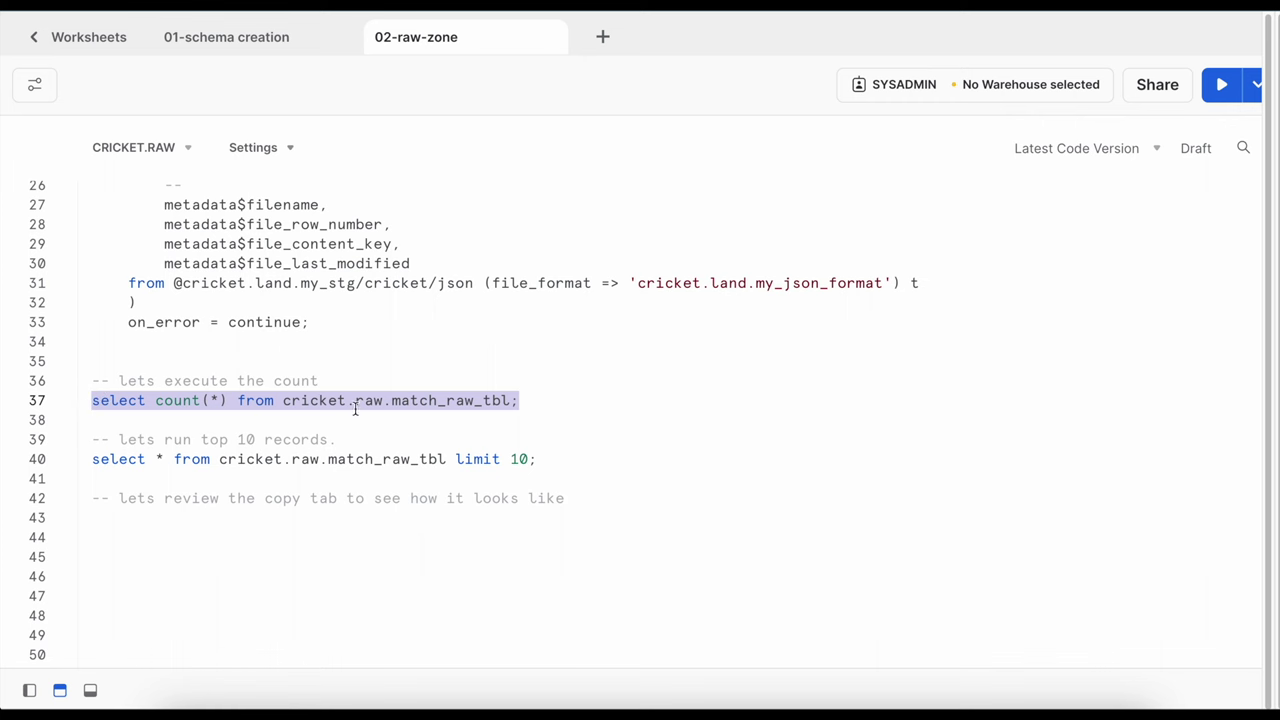
Run the row count query on cricket.raw.match_raw_tbl and the query returning its top 10 records
{"action": "left_click", "coordinate": [1221, 84]}
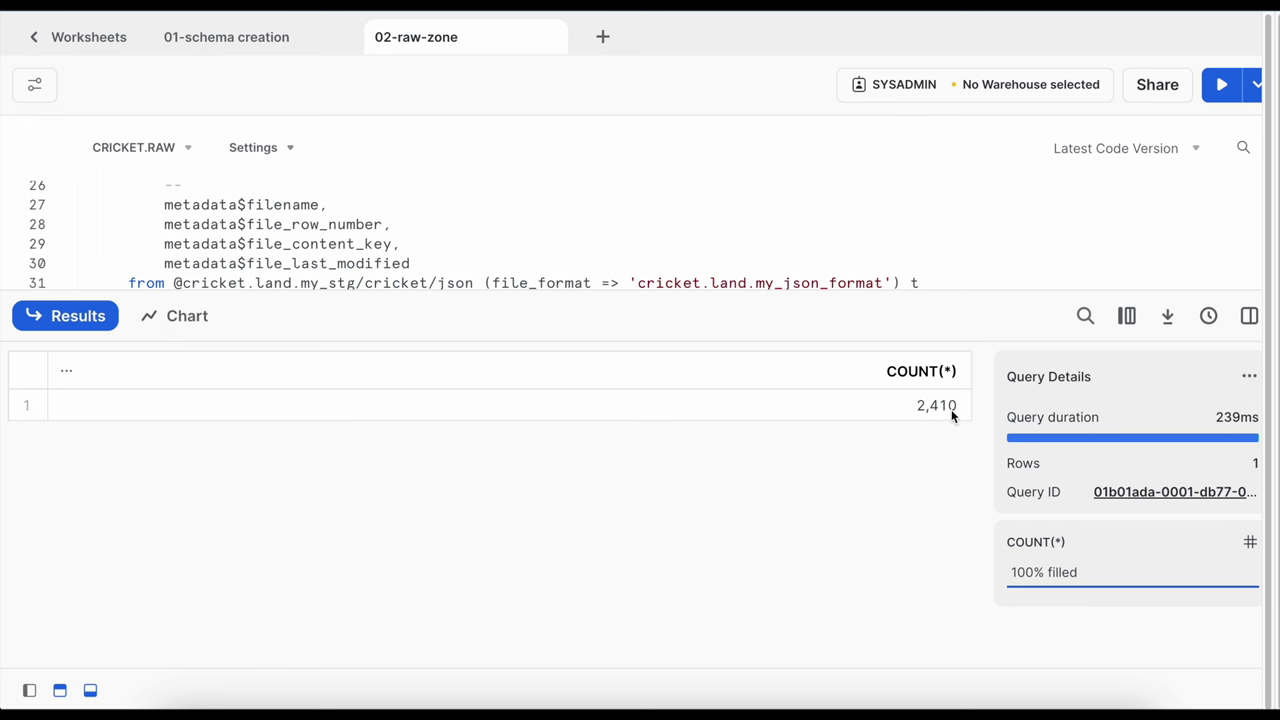
{"action": "left_click", "coordinate": [66, 314]}
{"action": "left_click_drag", "start_coordinate": [559, 462], "coordinate": [85, 461]}
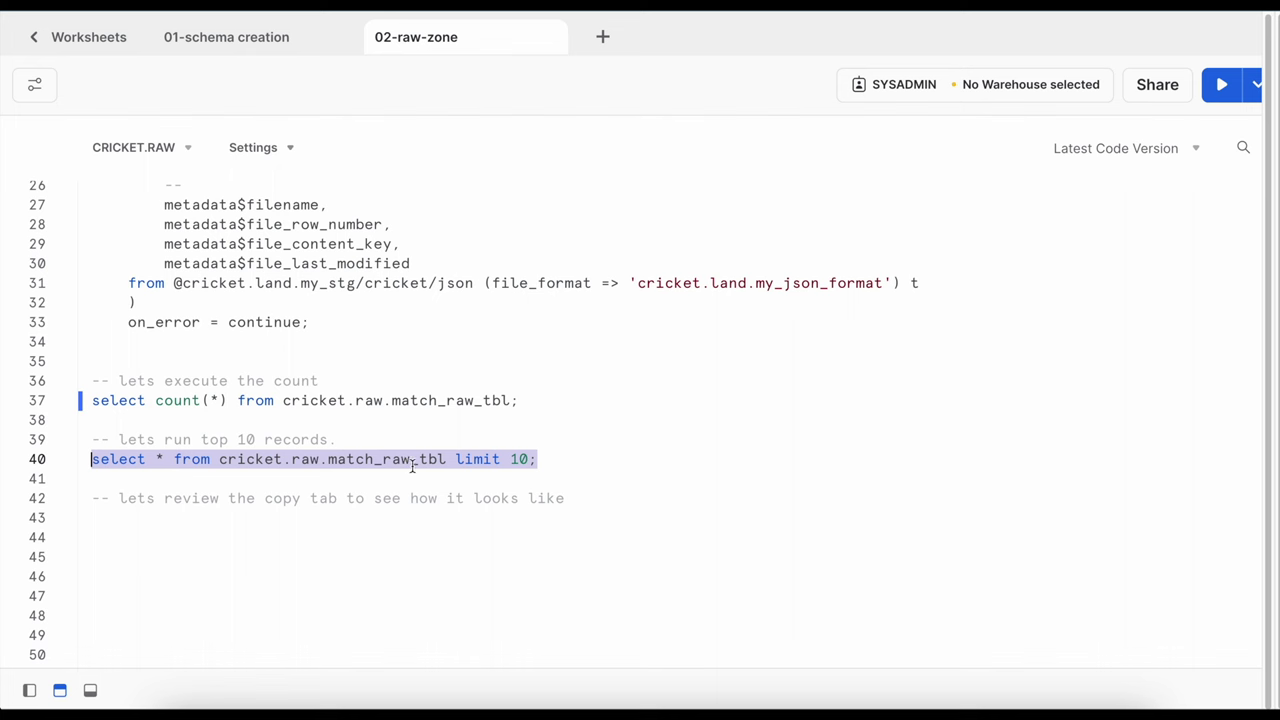
{"action": "key", "text": "ctrl+Return"}
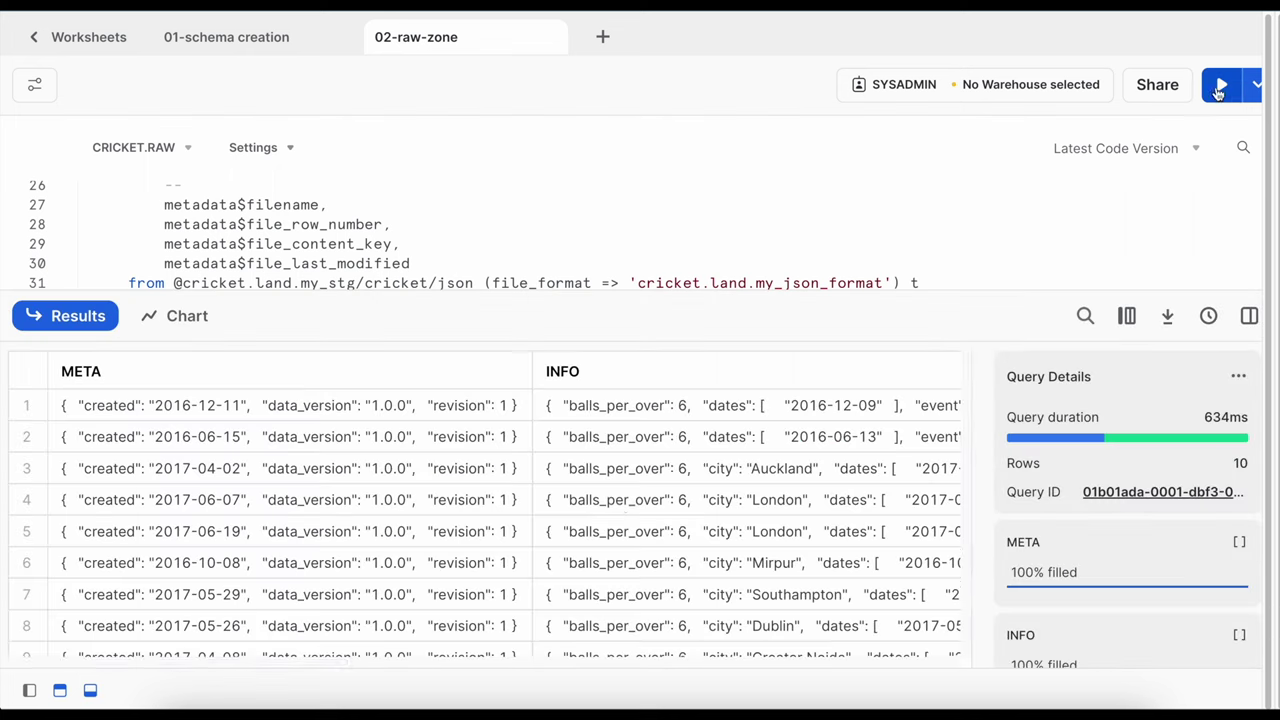
Inspect the first record's META, INFO and INNINGS values, and view the STG_ file metadata columns in the query results
{"action": "left_click", "coordinate": [325, 410]}
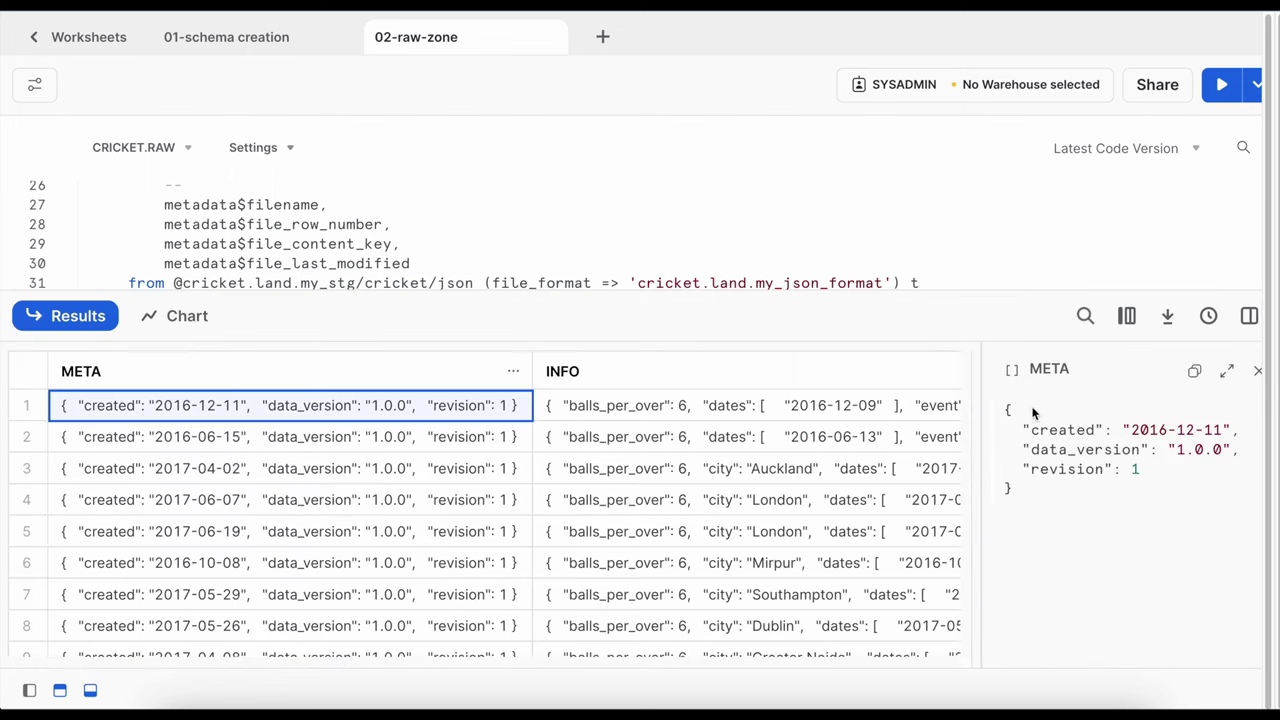
{"action": "left_click", "coordinate": [607, 412]}
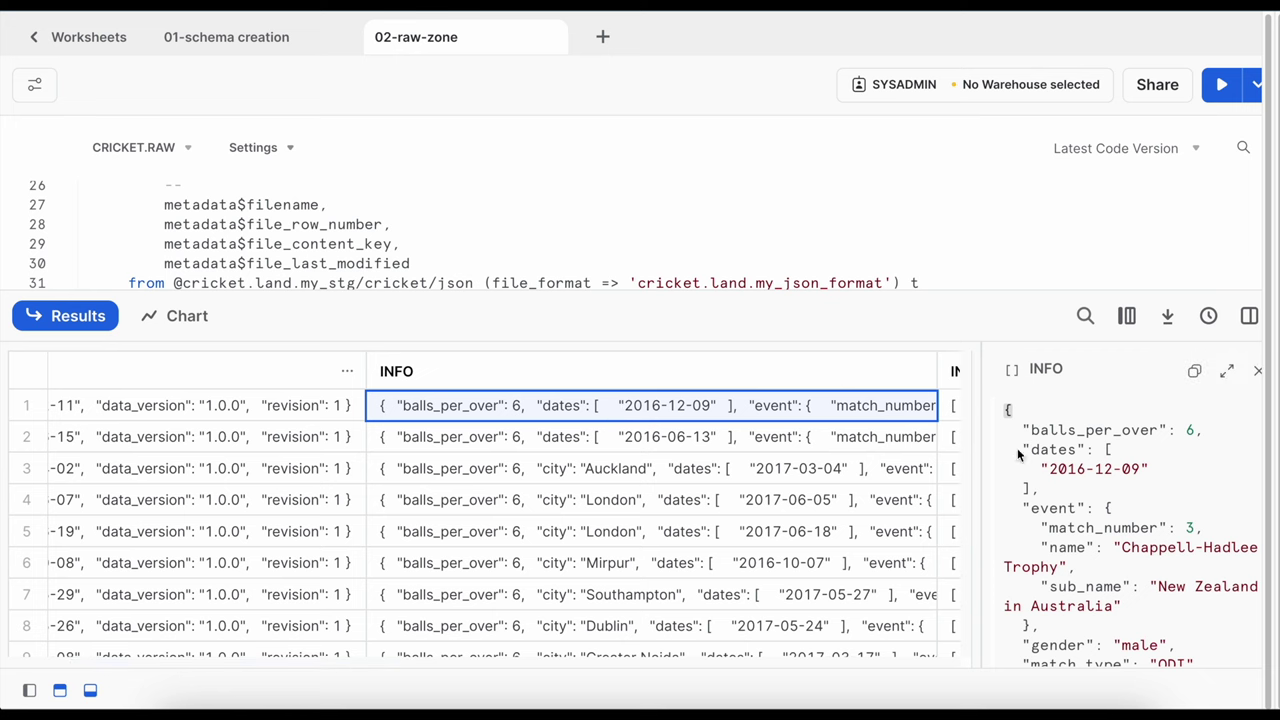
{"action": "left_click", "coordinate": [1226, 372]}
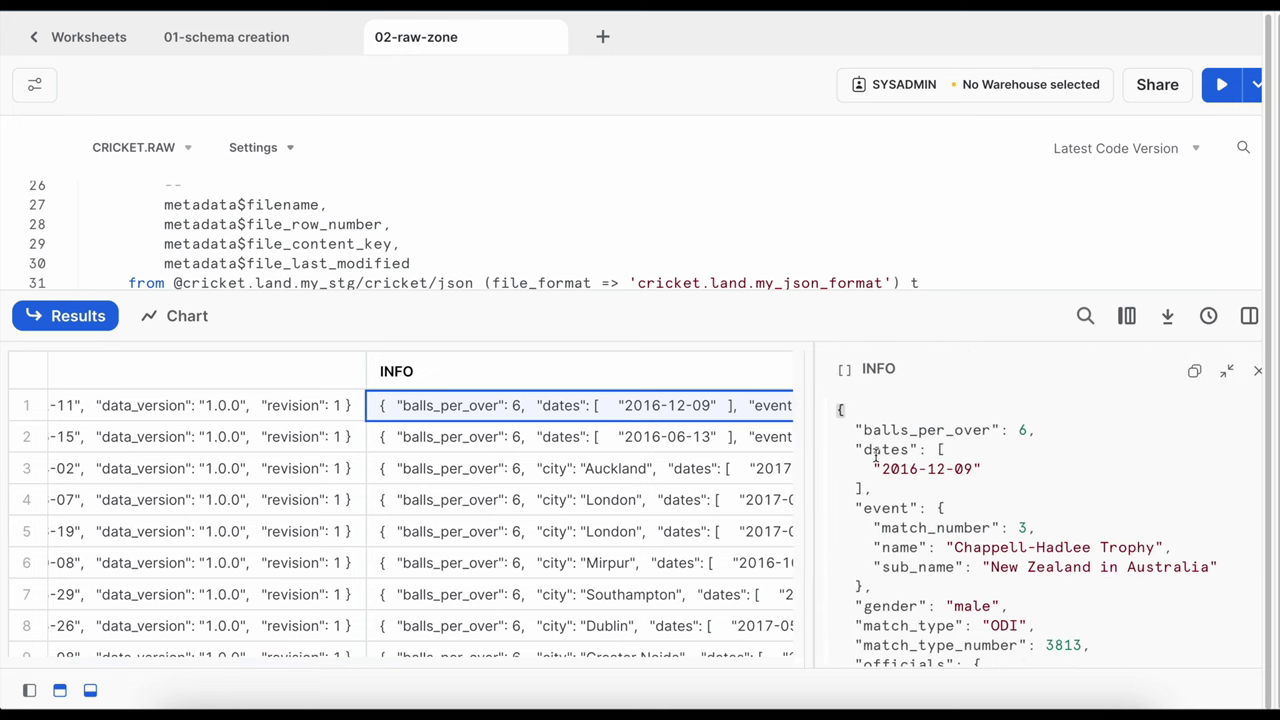
{"action": "left_click_drag", "start_coordinate": [251, 663], "coordinate": [455, 679]}
{"action": "left_click", "coordinate": [330, 412]}
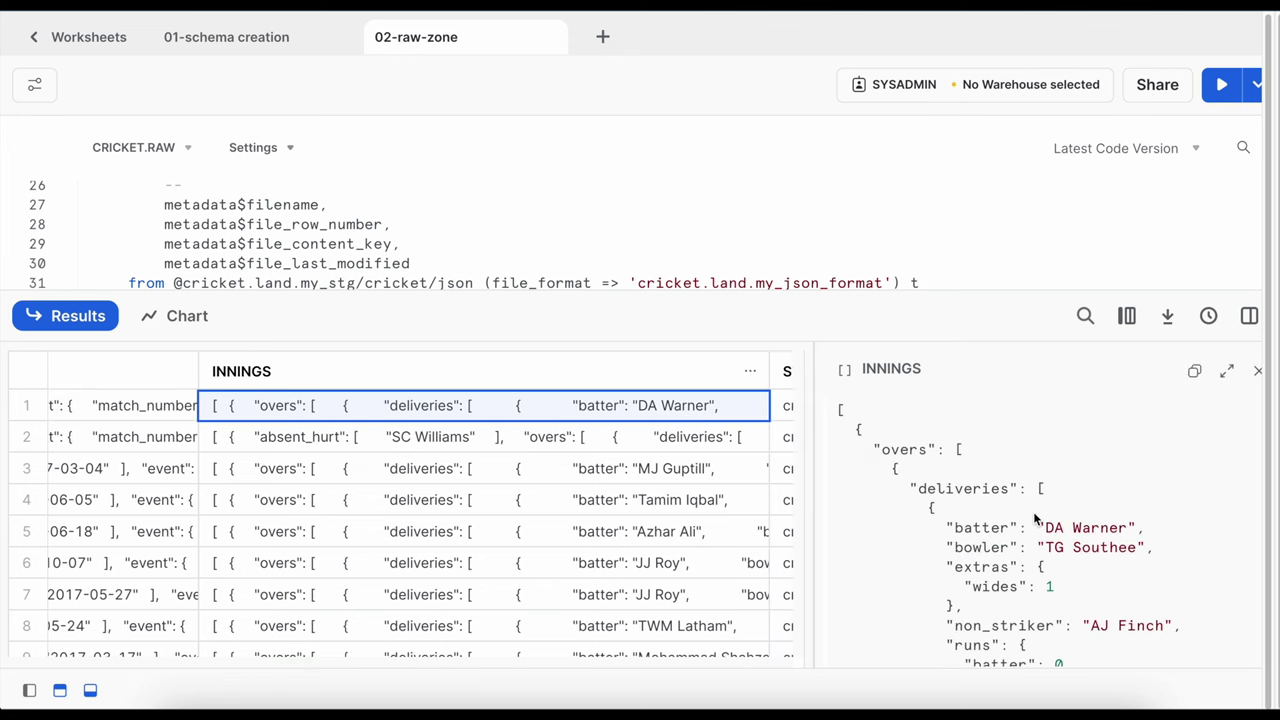
{"action": "left_click_drag", "start_coordinate": [371, 664], "coordinate": [509, 671]}
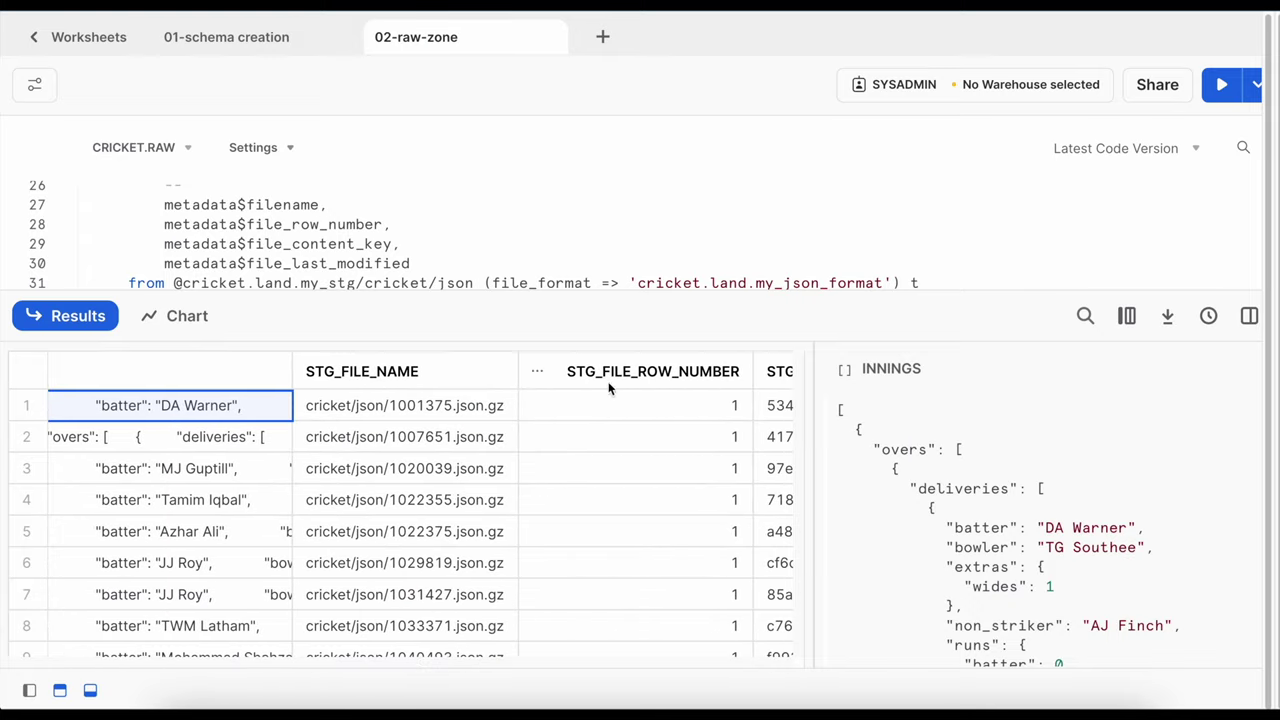
{"action": "left_click_drag", "start_coordinate": [607, 658], "coordinate": [717, 674]}
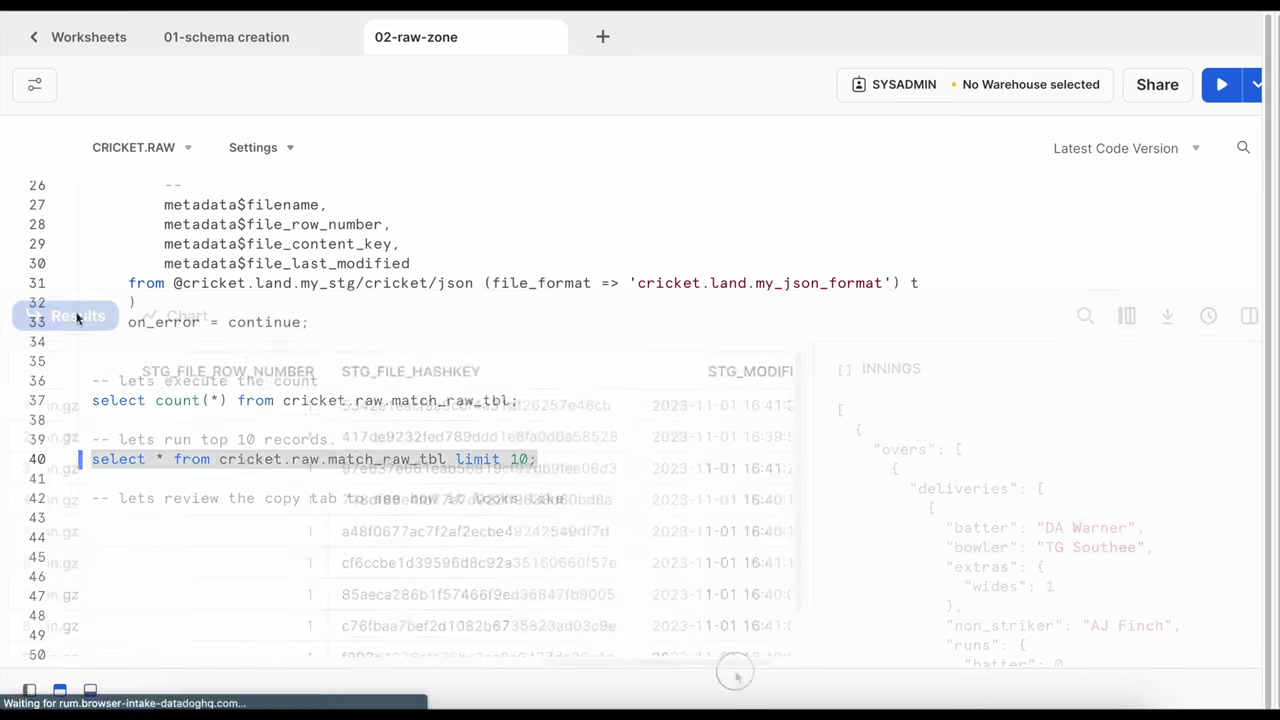
Add the note -2410 after the row count query
{"action": "type", "text": "-2410"}
{"action": "left_click_drag", "start_coordinate": [530, 400], "coordinate": [580, 400]}
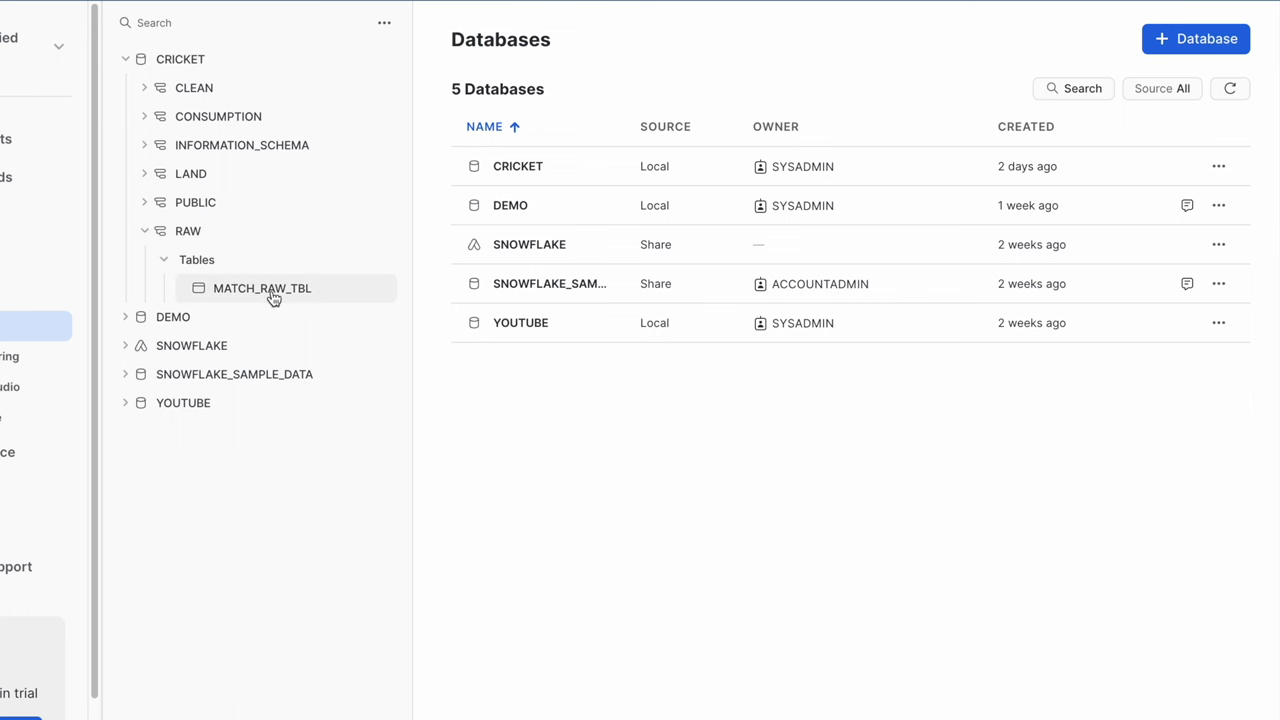
Open the copy history of MATCH_RAW_TBL in the CRICKET database's RAW schema and view the loaded and failed copies for Nov 4
{"action": "left_click", "coordinate": [273, 293]}
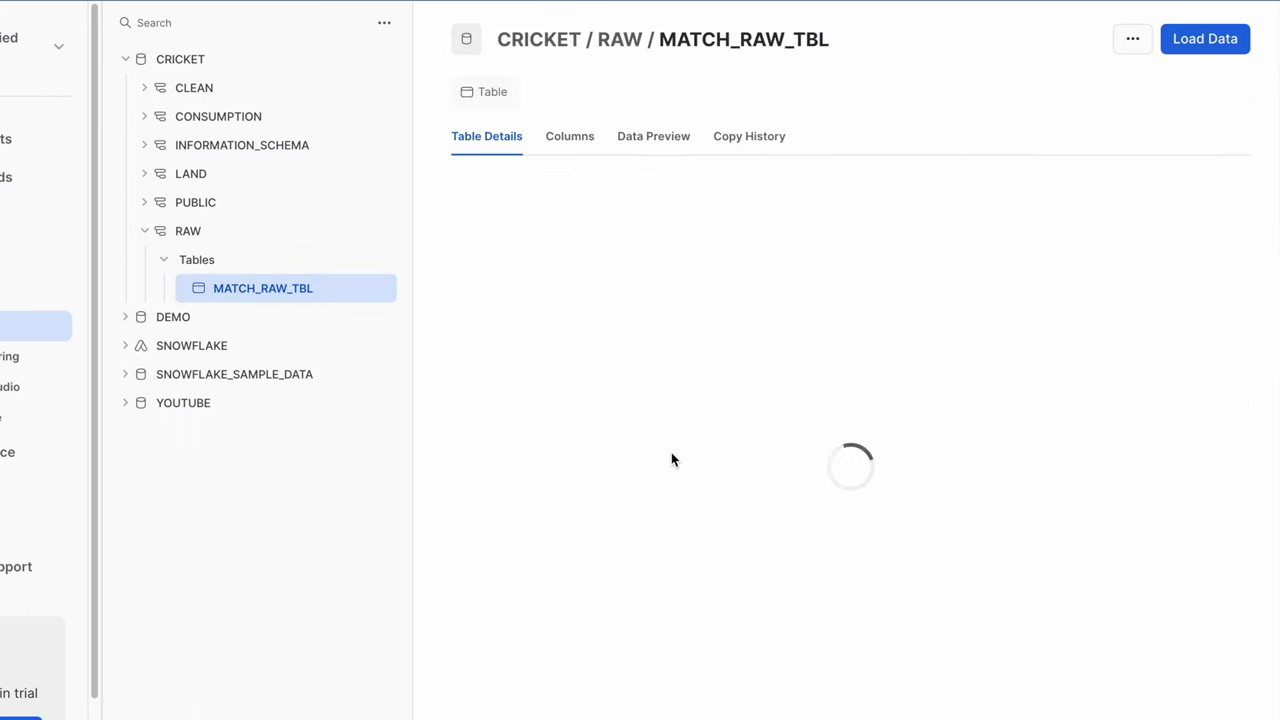
{"action": "left_click", "coordinate": [750, 140]}
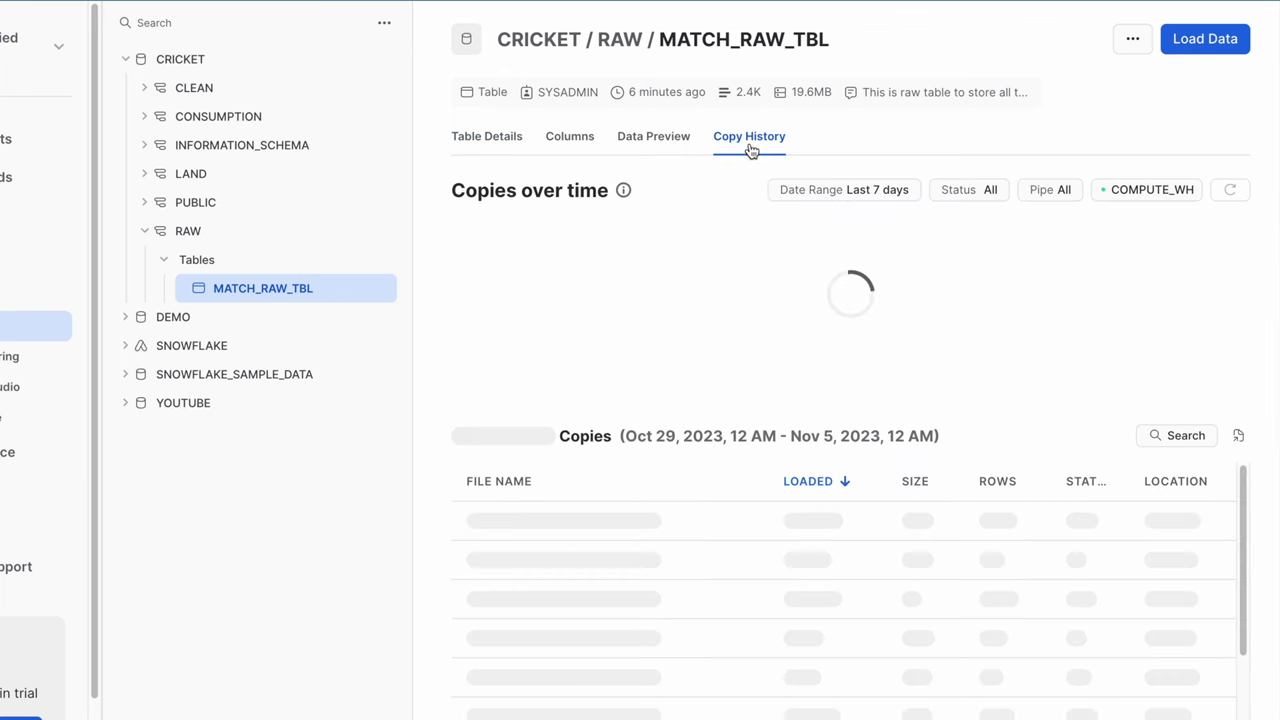
{"action": "mouse_move", "coordinate": [1186, 333]}
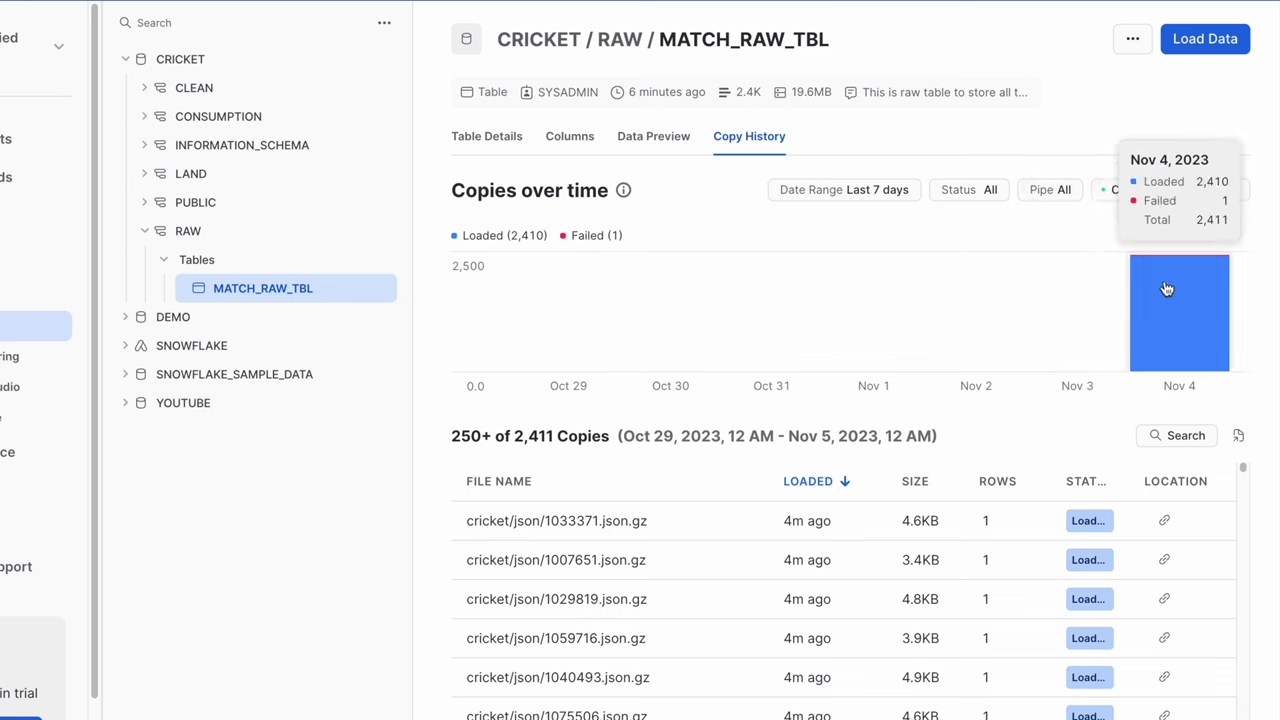
Filter the copy history of MATCH_RAW_TBL by Failed status and check the failed file's status details
{"action": "left_click", "coordinate": [975, 196]}
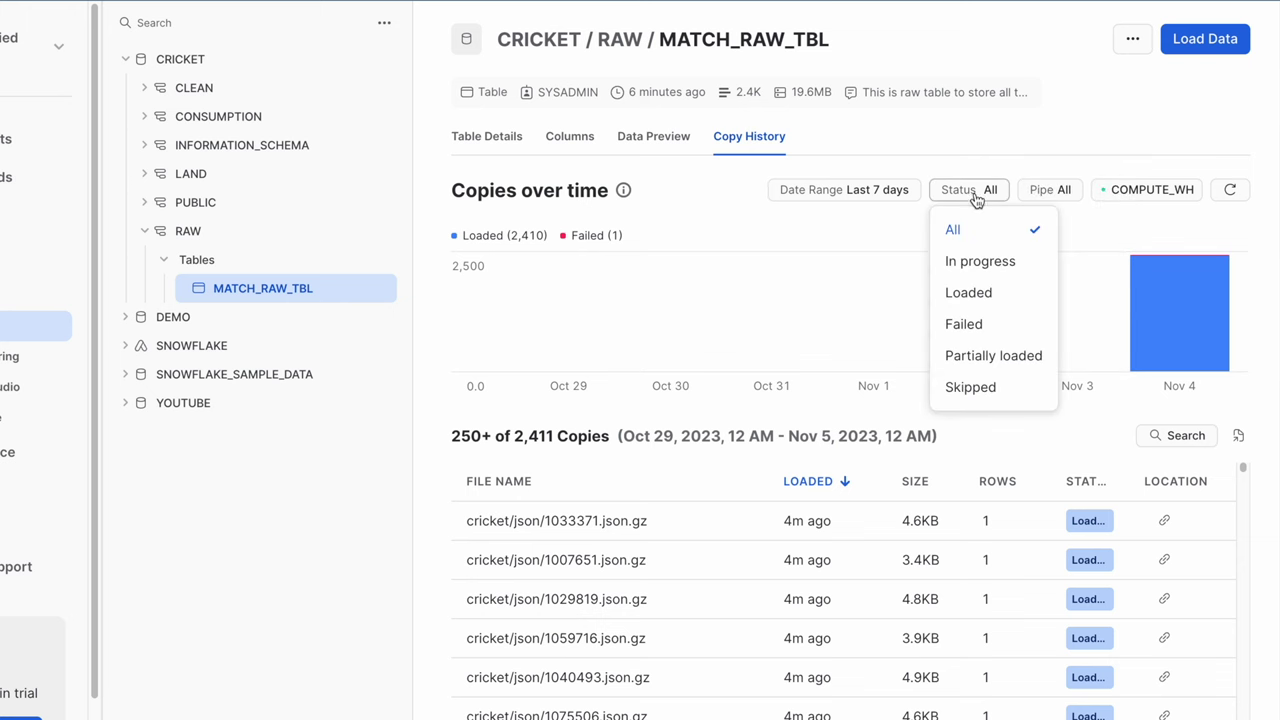
{"action": "left_click", "coordinate": [985, 326]}
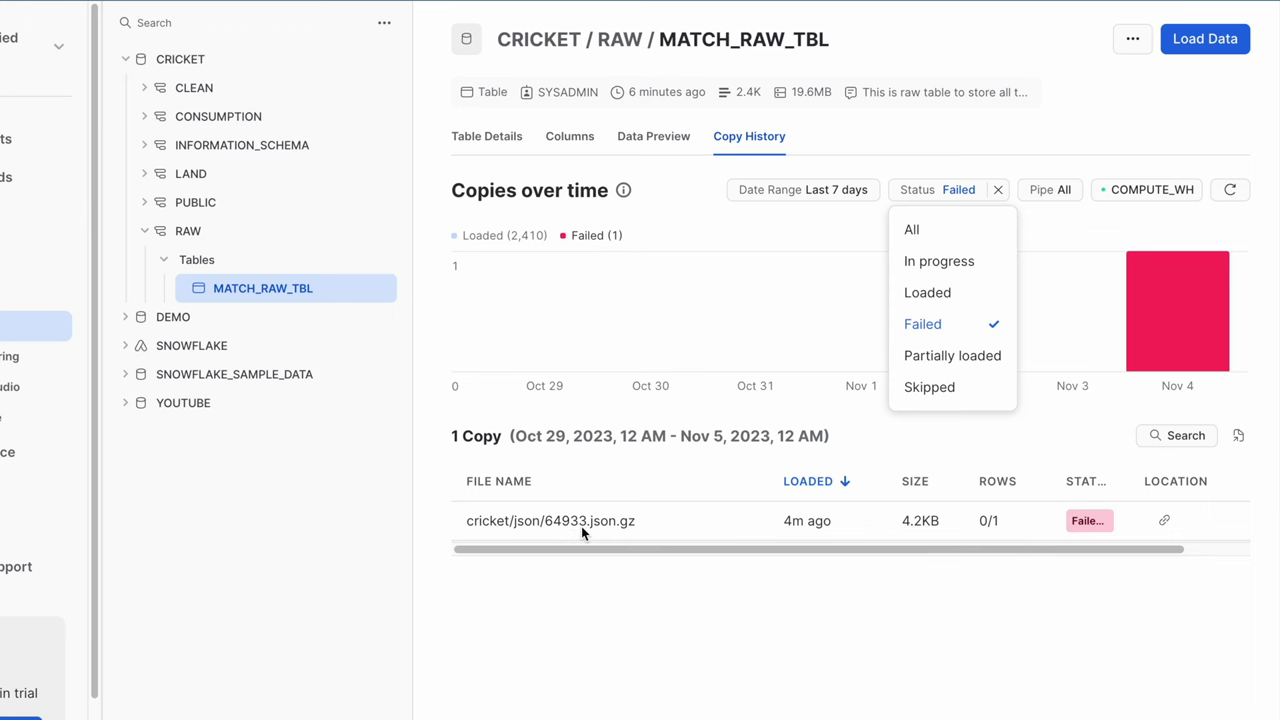
{"action": "mouse_move", "coordinate": [1090, 532]}
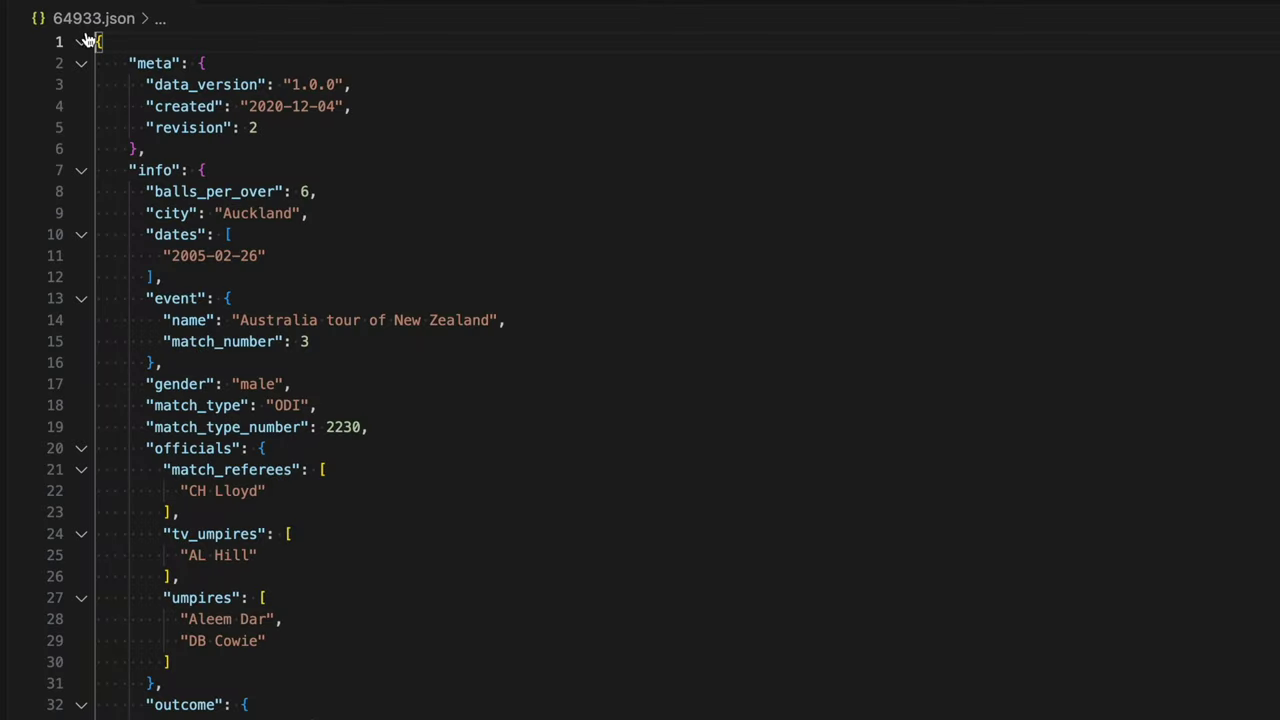
Switch to 64933.json in the code editor and examine the innings delivery around line 4059 for duplicate keys
{"action": "left_click", "coordinate": [1030, 265]}
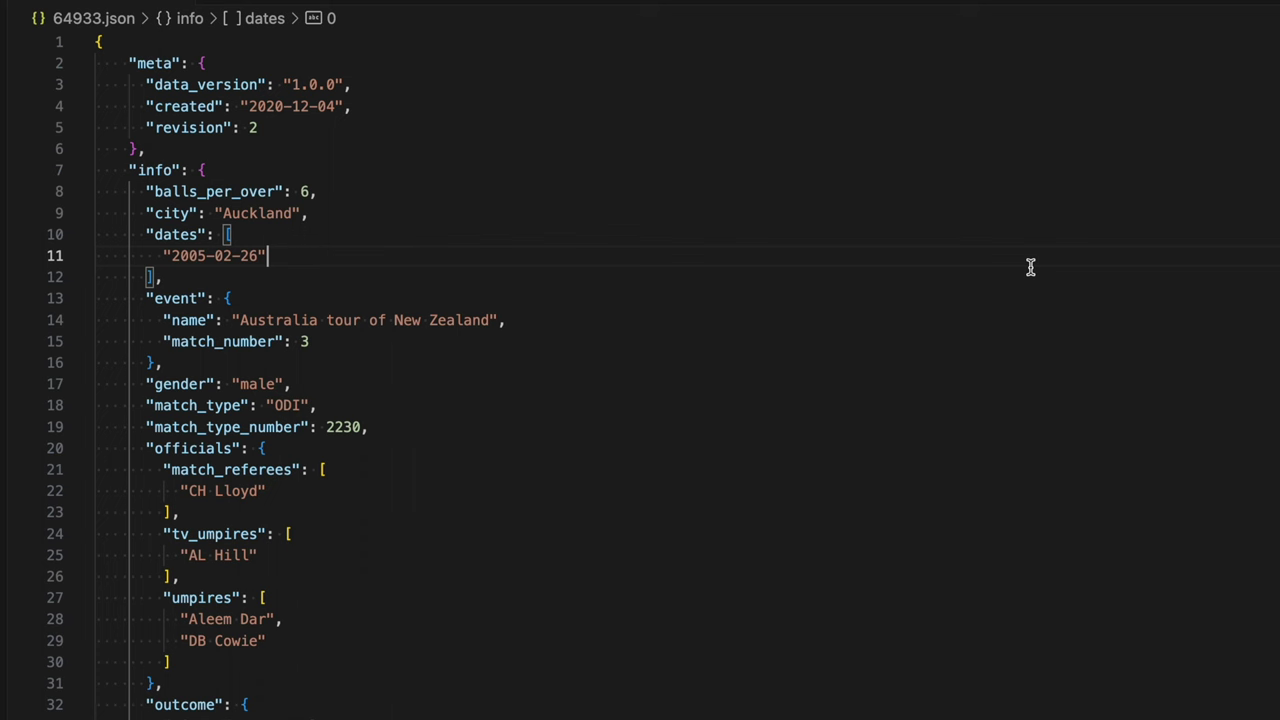
{"action": "key", "text": "ctrl+f"}
{"action": "key", "text": "Escape"}
{"action": "left_click", "coordinate": [380, 320]}
{"action": "left_click", "coordinate": [884, 364]}
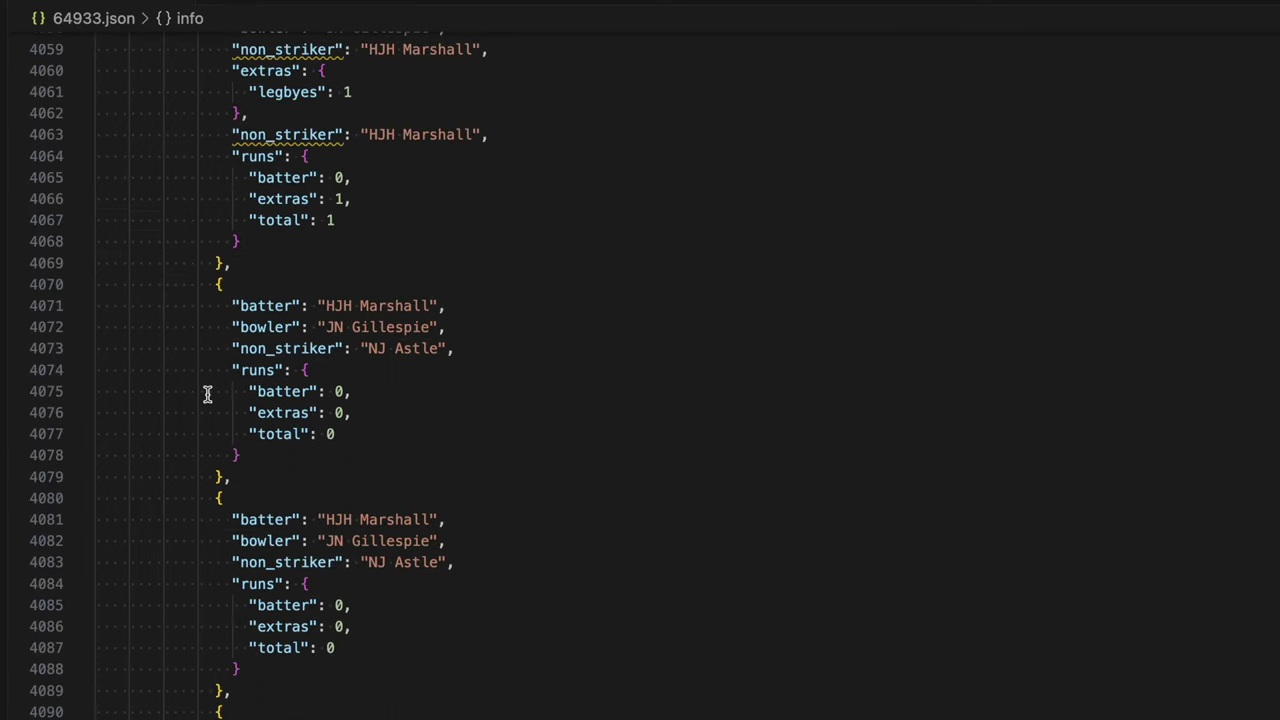
{"action": "scroll", "coordinate": [280, 300], "scroll_direction": "up", "scroll_amount": 4}
{"action": "left_click_drag", "start_coordinate": [96, 243], "coordinate": [323, 494]}
{"action": "left_click", "coordinate": [308, 322]}
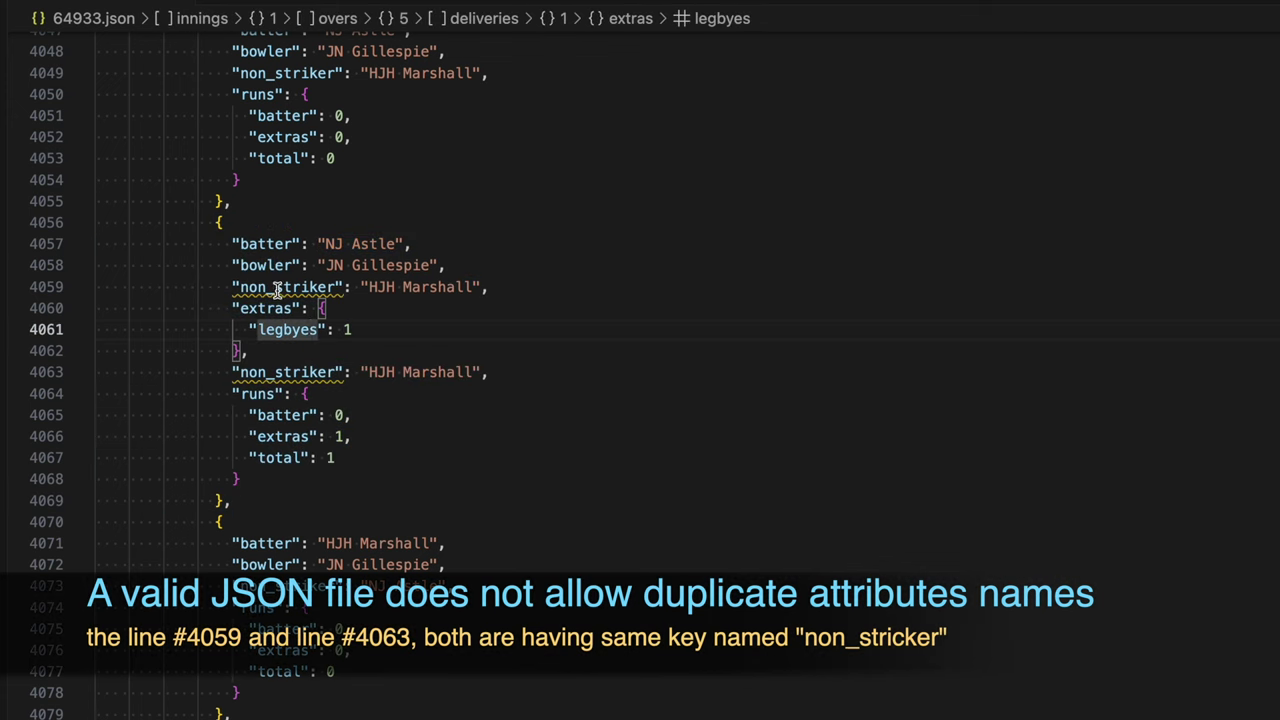
Delete the first duplicate "non_striker" entry on line 4059 of 64933.json, leaving no blank line
{"action": "left_click", "coordinate": [290, 287]}
{"action": "left_click", "coordinate": [504, 292]}
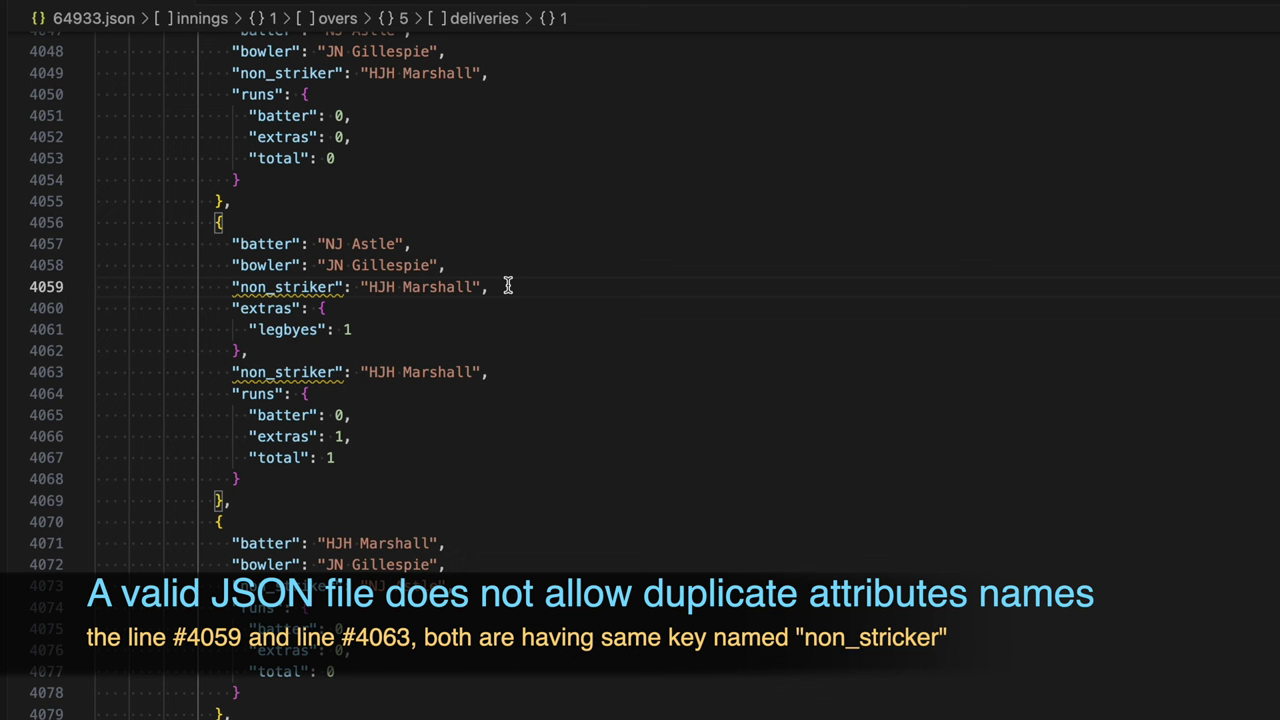
{"action": "left_click_drag", "start_coordinate": [504, 292], "coordinate": [232, 287]}
{"action": "key", "text": "BackSpace"}
{"action": "key", "text": "shift+Home"}
{"action": "key", "text": "BackSpace"}
{"action": "key", "text": "BackSpace"}
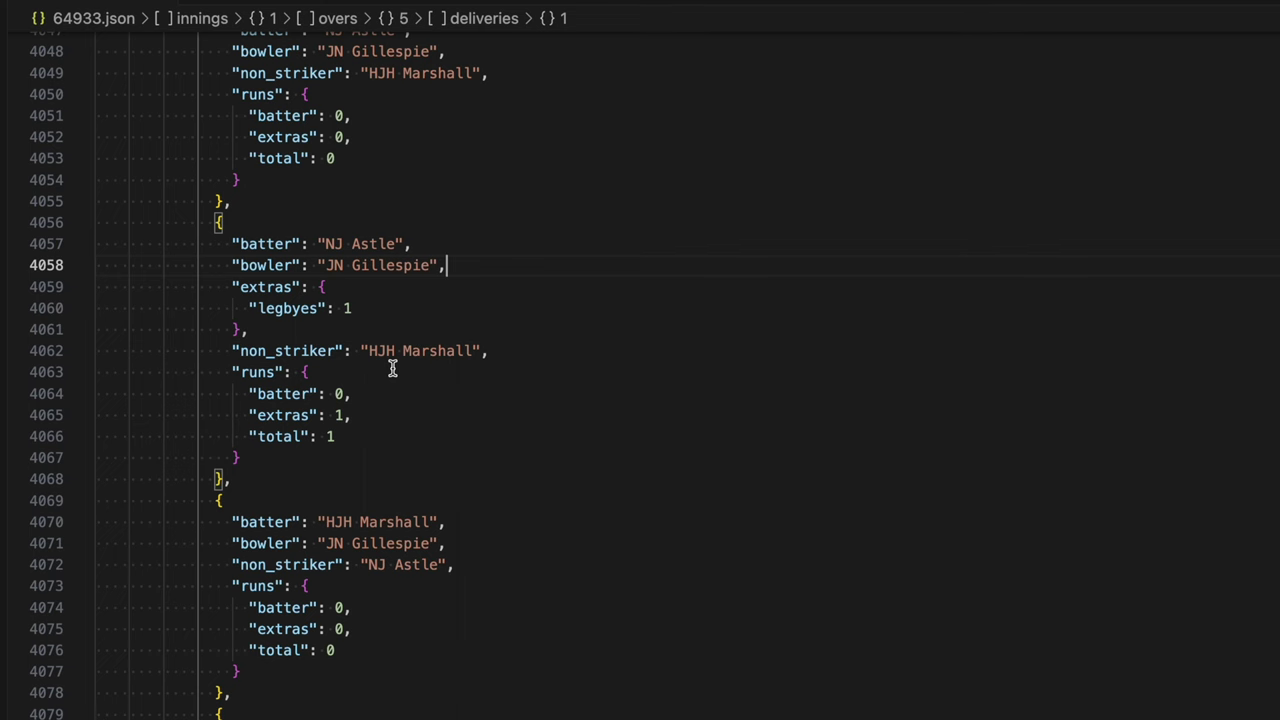
Switch to Snowflake, search the MY_STG stage for 64933, and remove 64933.json.gz from its cricket/json folder
{"action": "type", "text": "64933"}
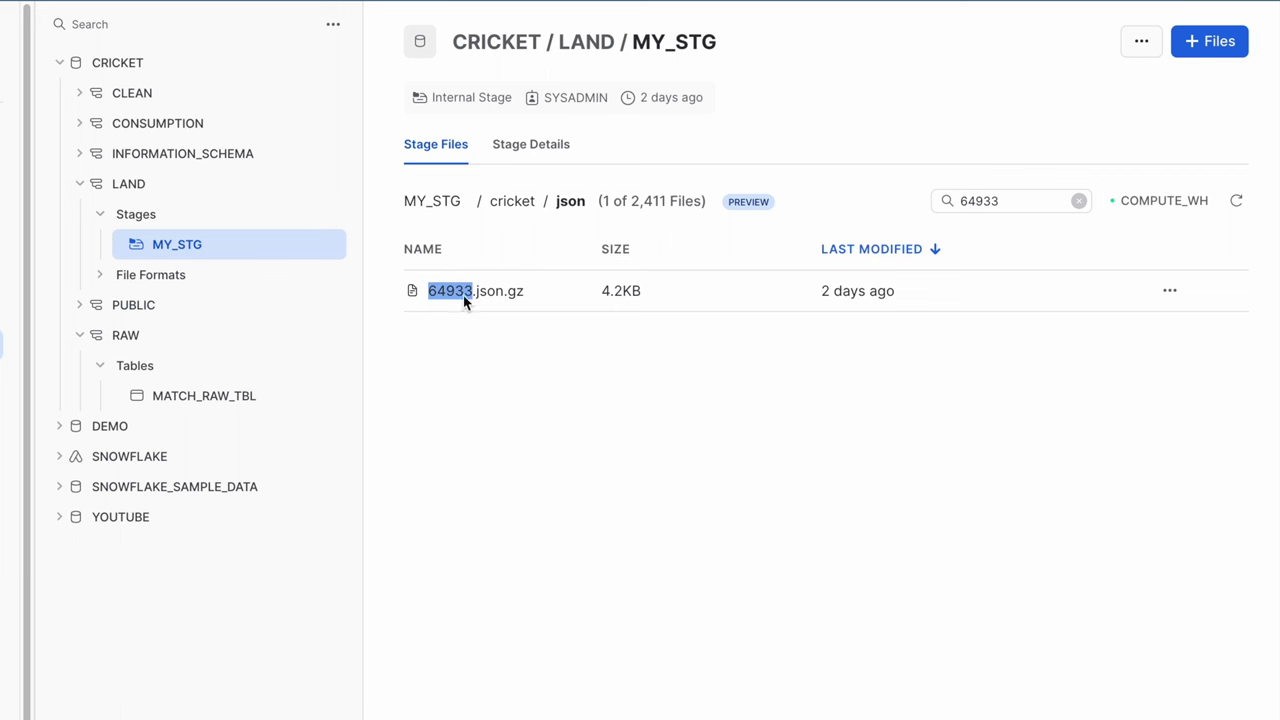
{"action": "left_click", "coordinate": [1169, 298]}
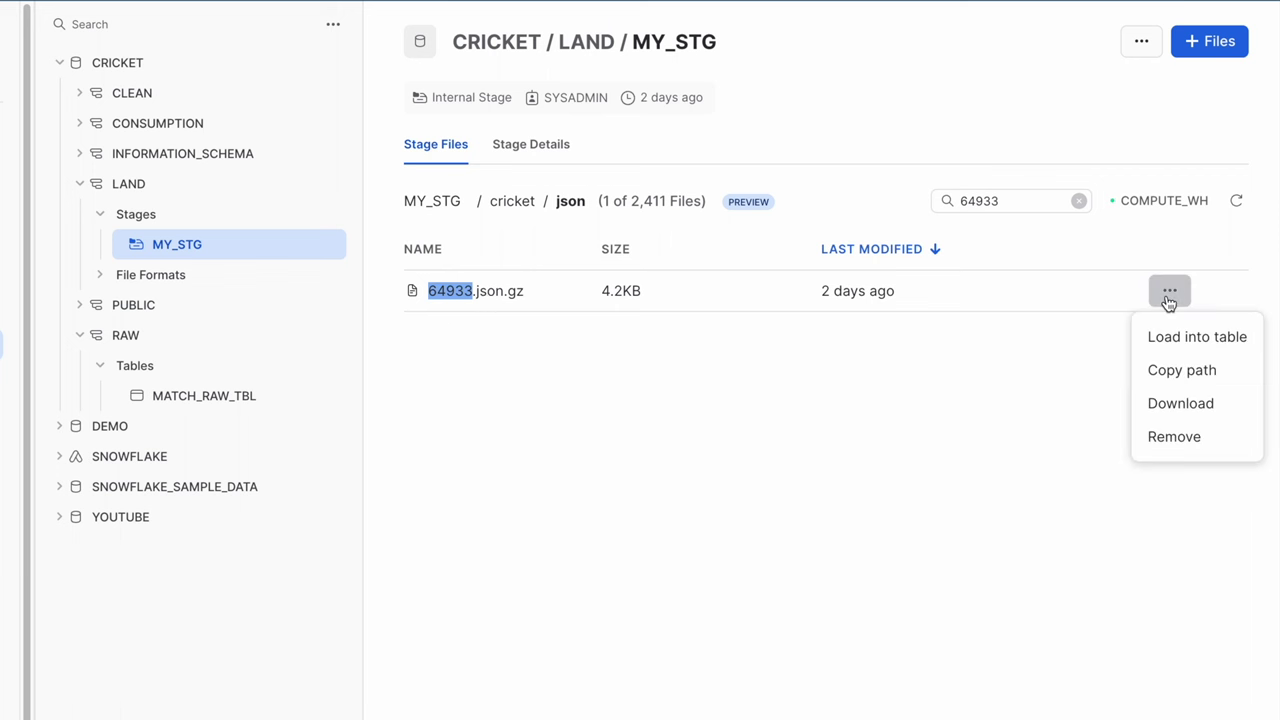
{"action": "left_click", "coordinate": [1177, 438]}
{"action": "left_click", "coordinate": [677, 489]}
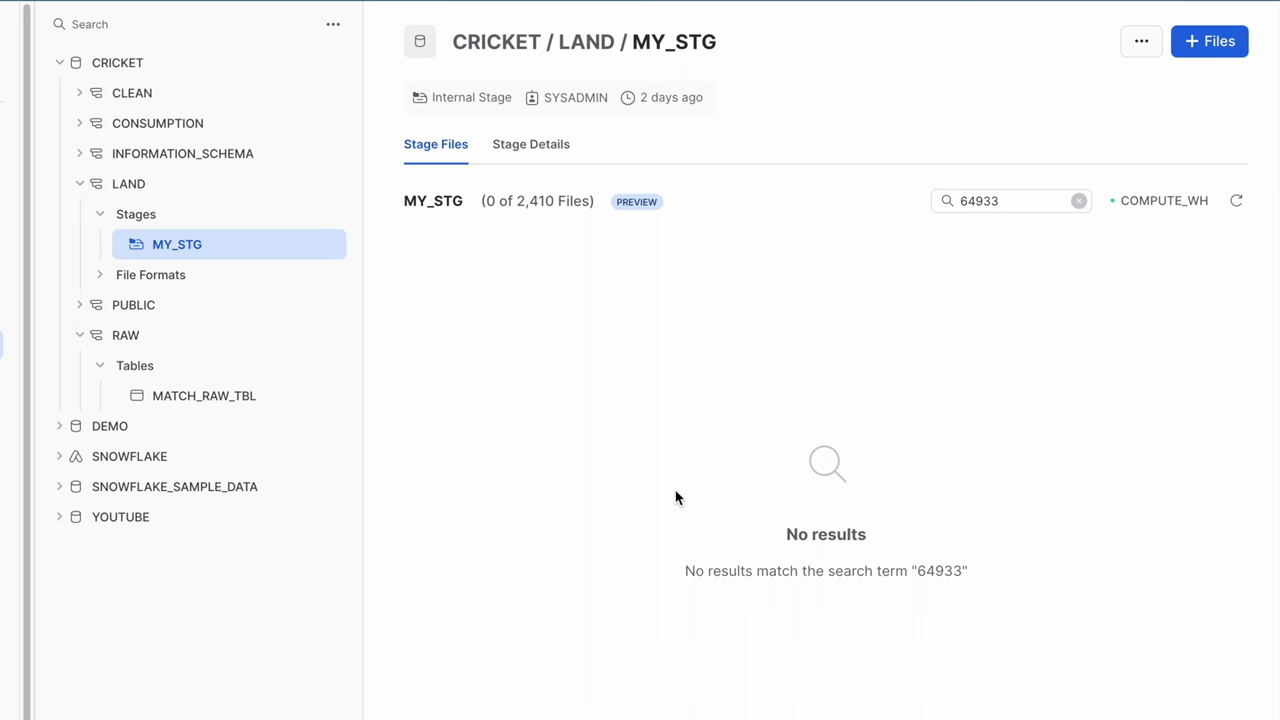
Upload the corrected 64933.json to the MY_STG stage under the path /cricket/json/
{"action": "left_click", "coordinate": [1212, 41]}
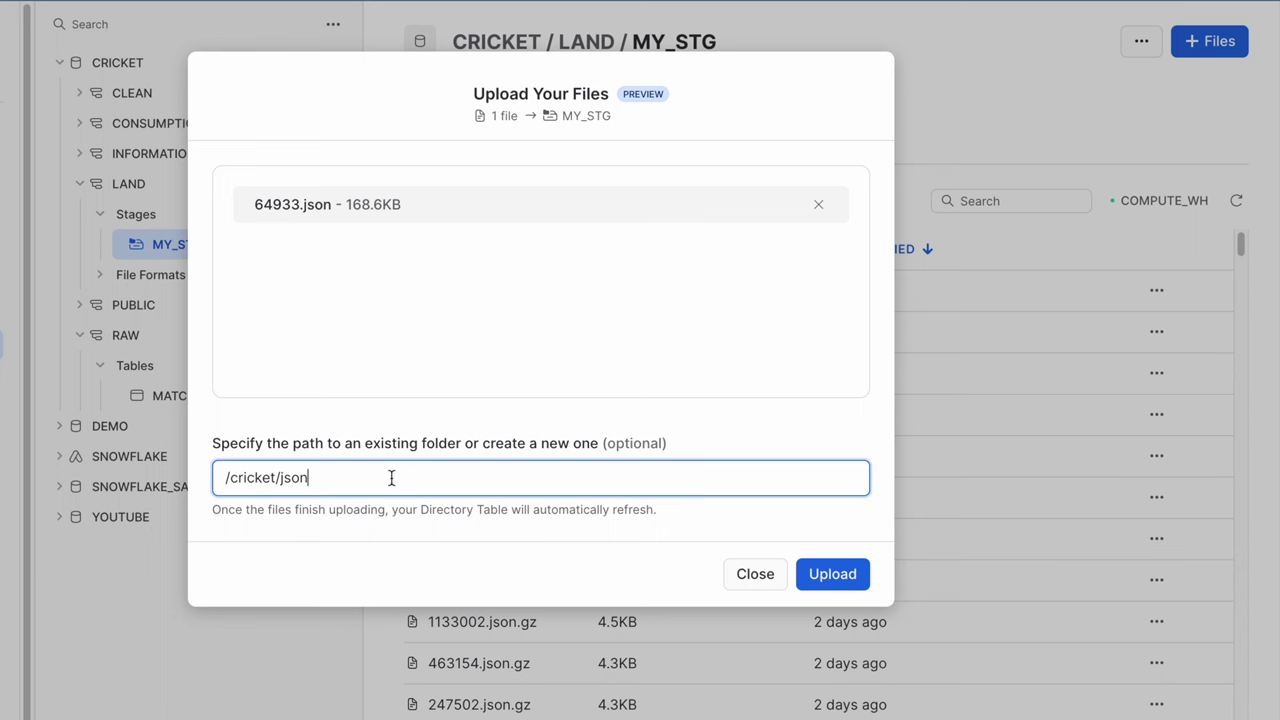
{"action": "type", "text": "/"}
{"action": "left_click", "coordinate": [831, 576]}
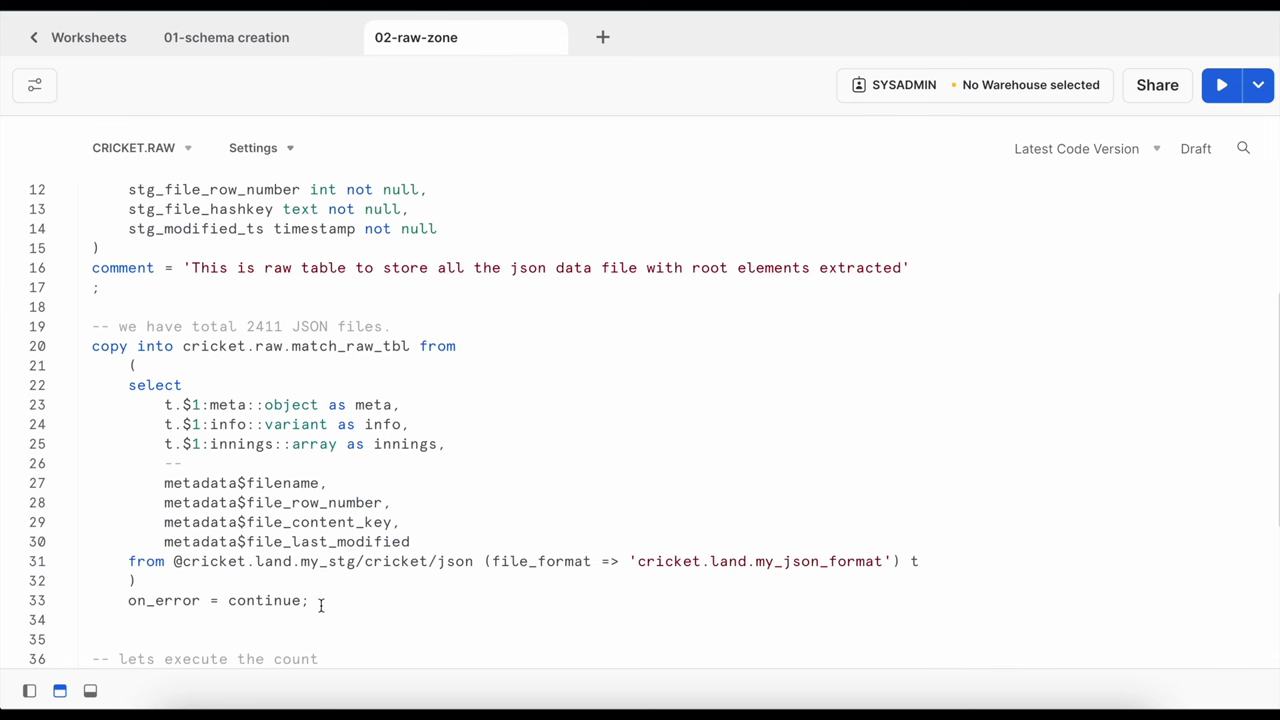
Rerun the copy into cricket.raw.match_raw_tbl statement in the 02-raw-zone worksheet and review its load result
{"action": "left_click_drag", "start_coordinate": [320, 604], "coordinate": [91, 346]}
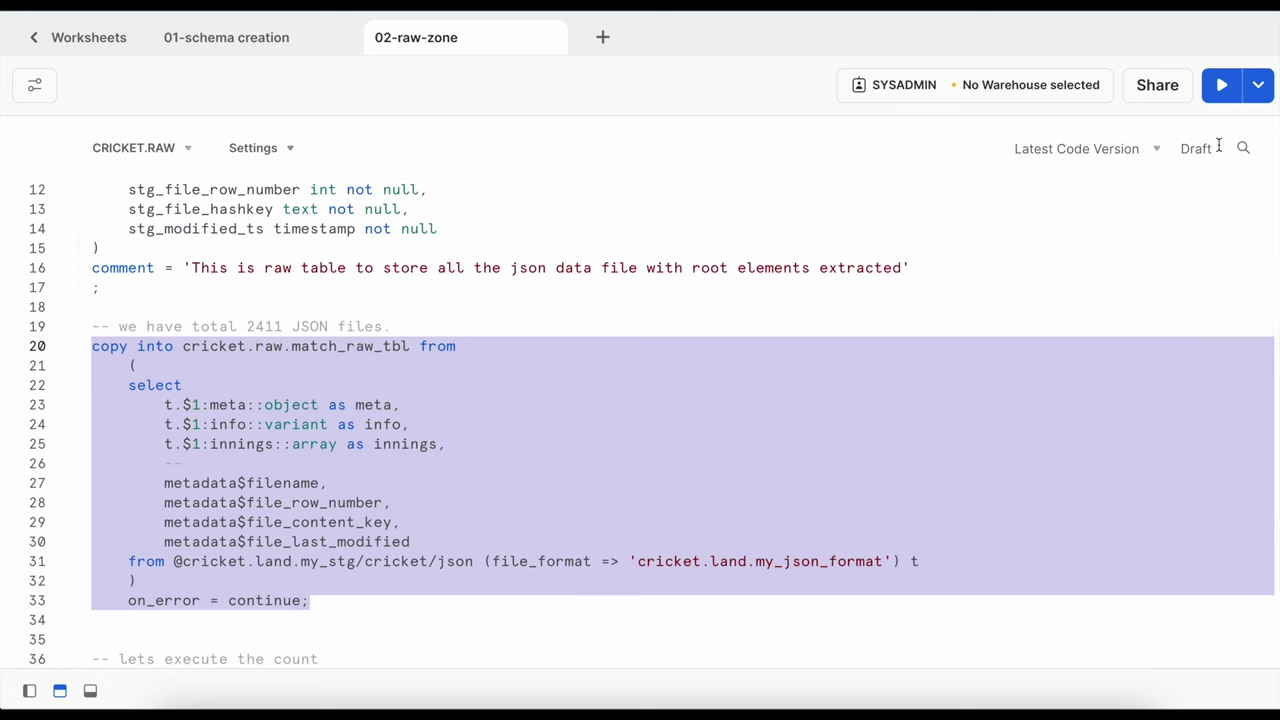
{"action": "left_click", "coordinate": [1220, 87]}
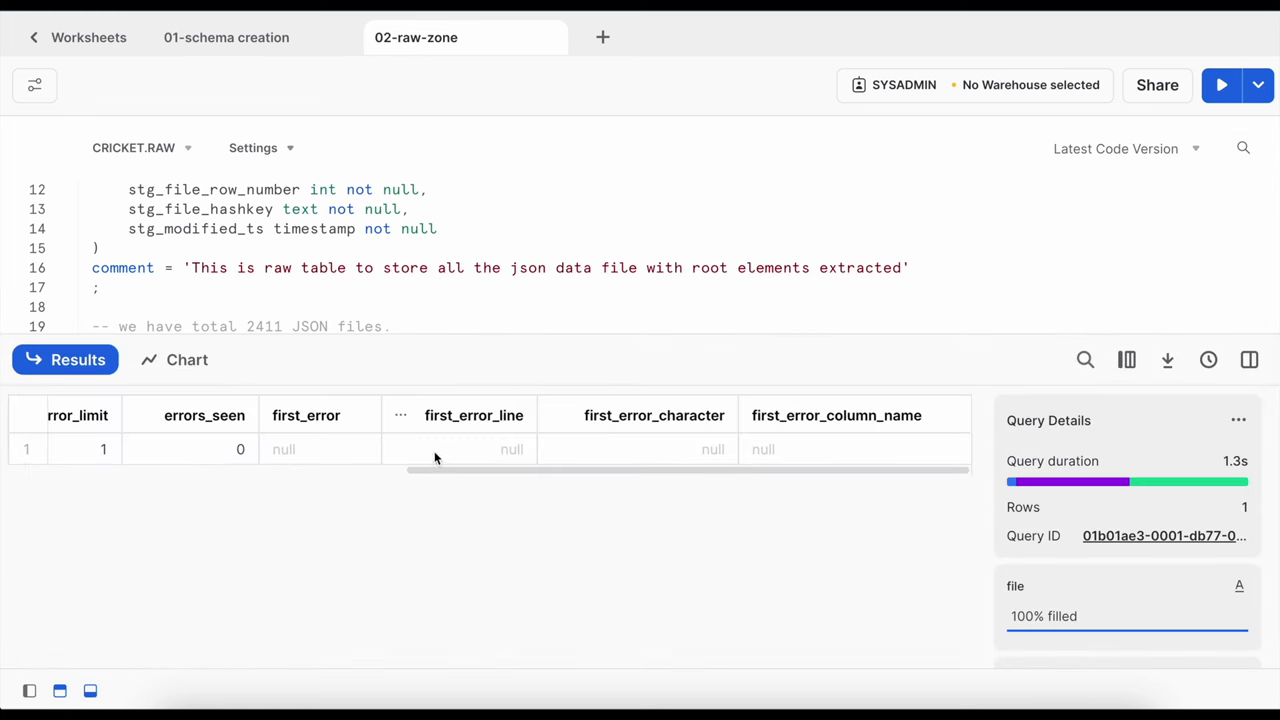
{"action": "left_click_drag", "start_coordinate": [441, 471], "coordinate": [29, 494]}
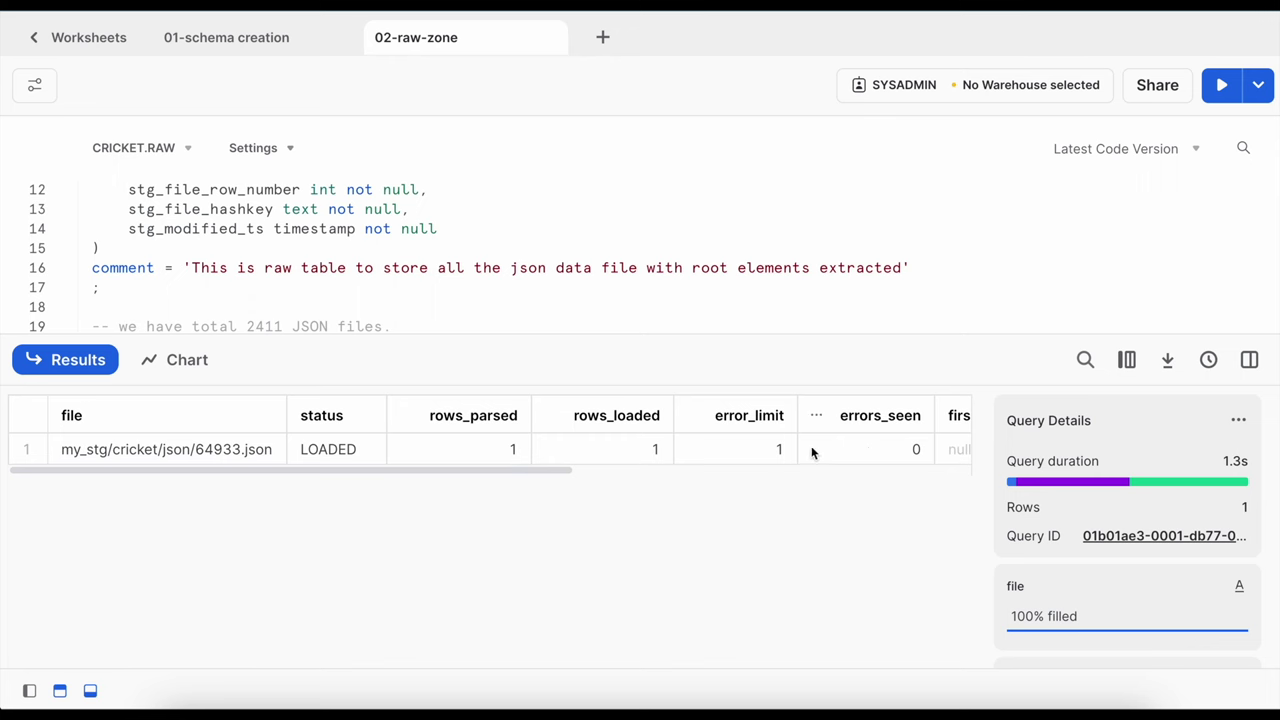
Run the row count query on cricket.raw.match_raw_tbl again and check the result
{"action": "left_click", "coordinate": [100, 360]}
{"action": "scroll", "coordinate": [354, 581], "scroll_direction": "down", "scroll_amount": 3}
{"action": "left_click_drag", "start_coordinate": [517, 417], "coordinate": [100, 417]}
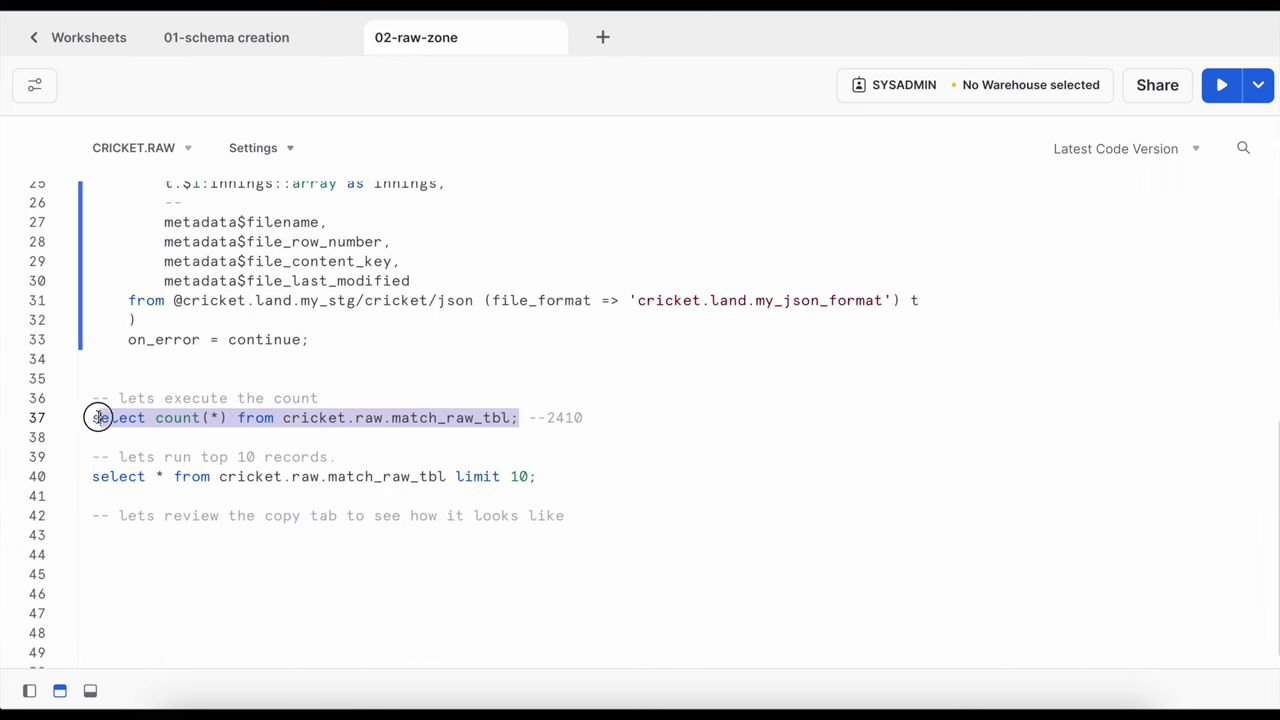
{"action": "left_click", "coordinate": [1220, 85]}
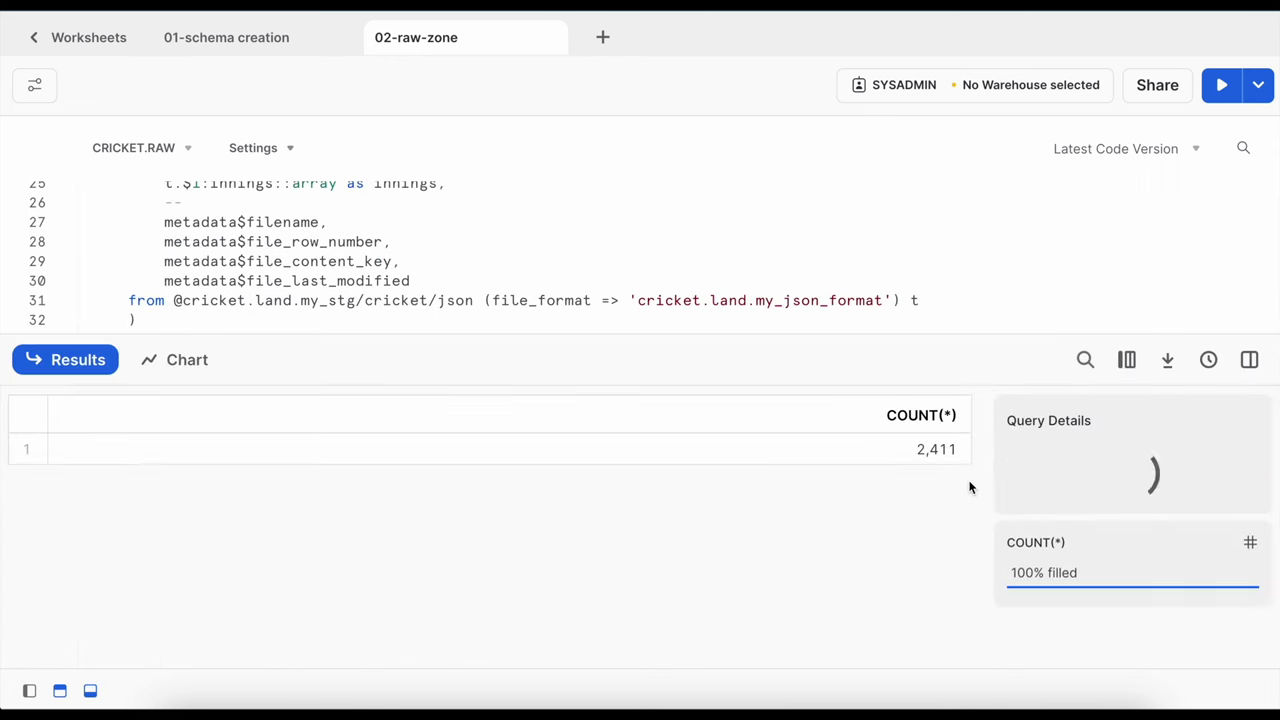
{"action": "left_click", "coordinate": [92, 362]}
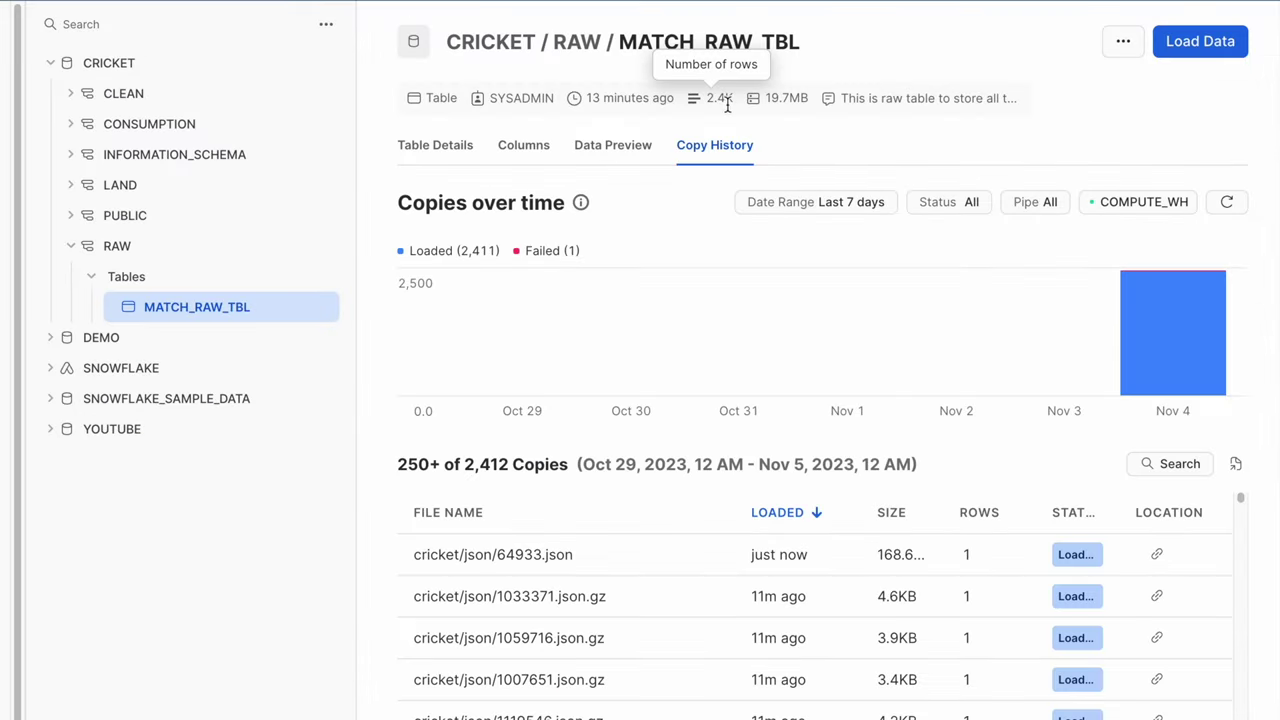
Preview MATCH_RAW_TBL's data from META through the STG_ file columns, and view the table's column names and types
{"action": "mouse_move", "coordinate": [1169, 357]}
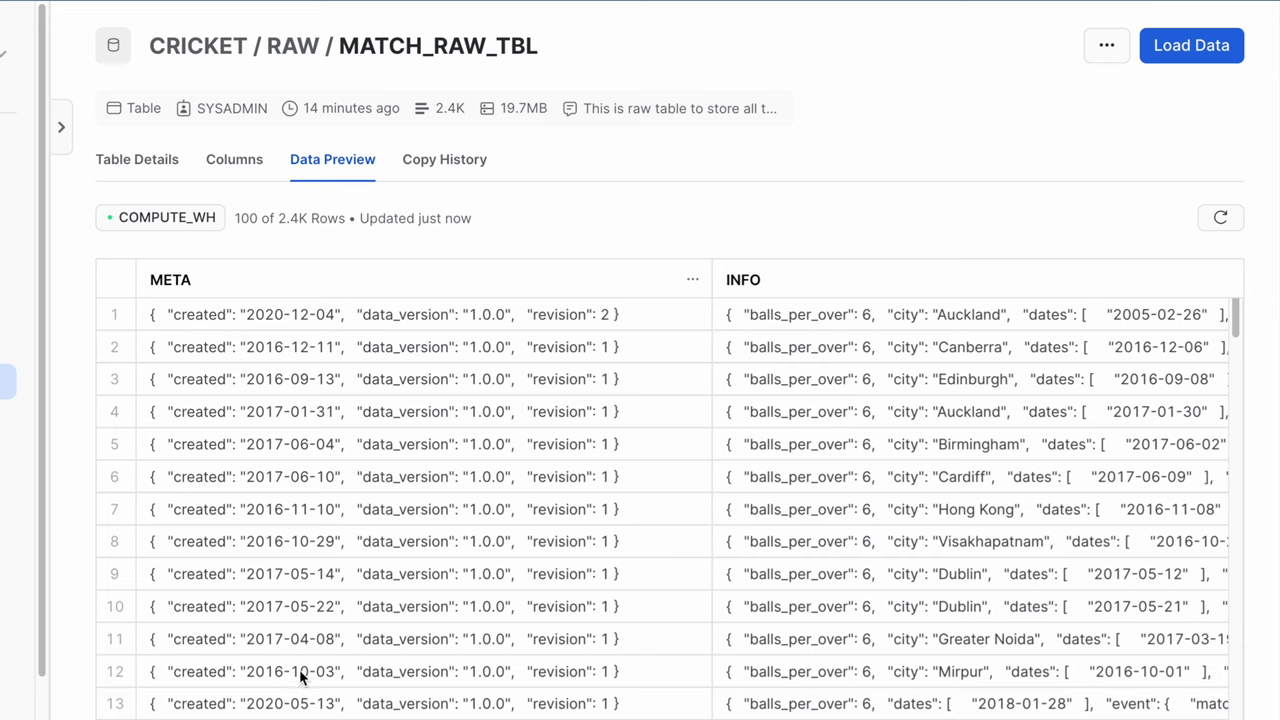
{"action": "scroll", "coordinate": [303, 677], "scroll_direction": "right", "scroll_amount": 5}
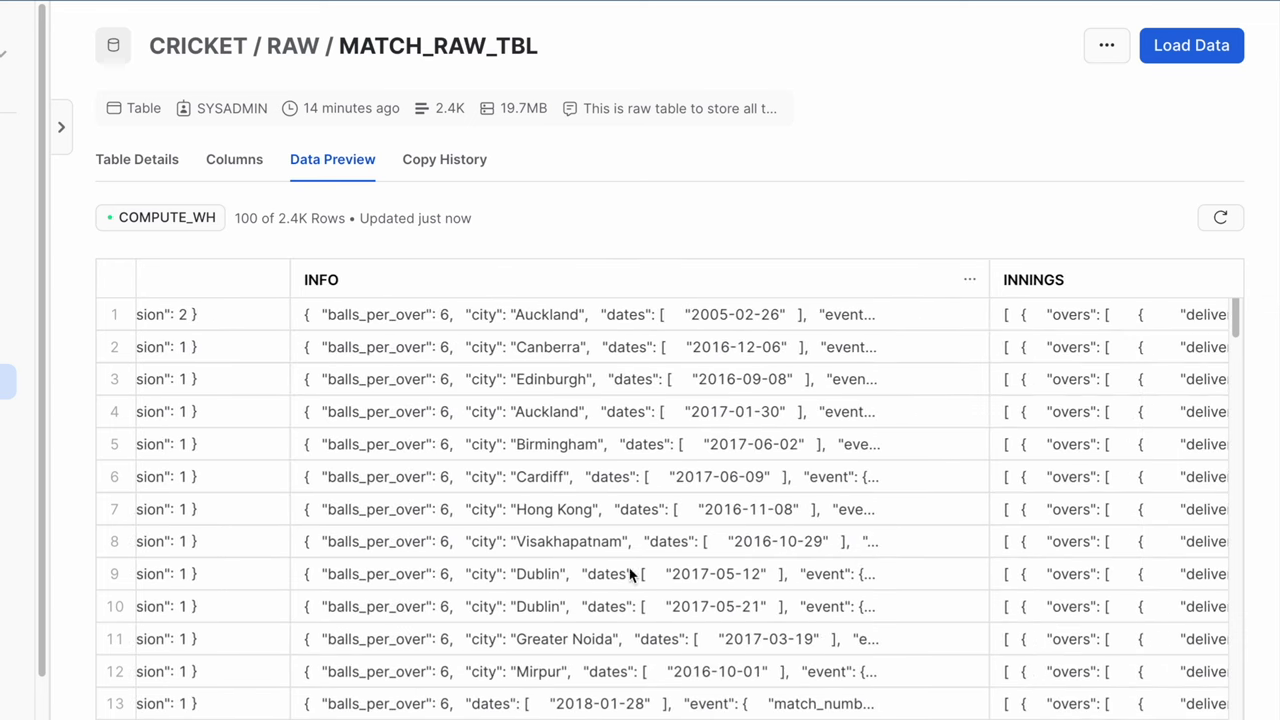
{"action": "scroll", "coordinate": [689, 358], "scroll_direction": "right", "scroll_amount": 3}
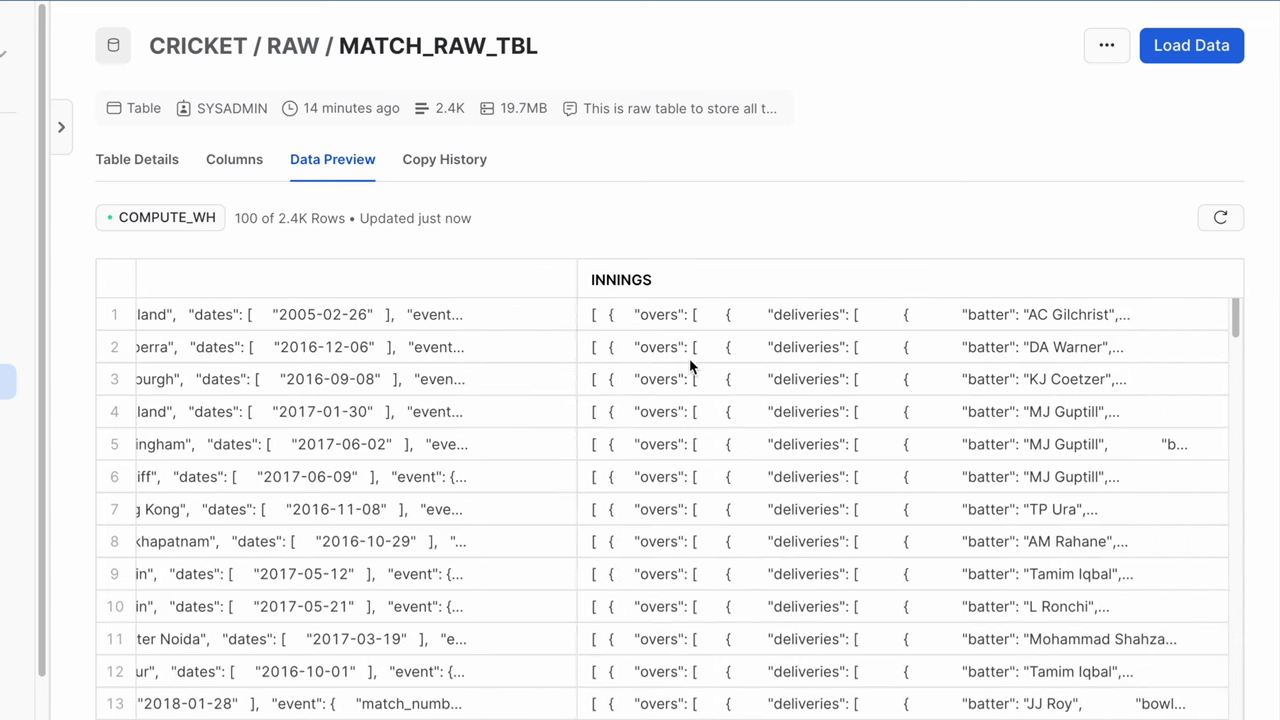
{"action": "scroll", "coordinate": [690, 490], "scroll_direction": "right", "scroll_amount": 6}
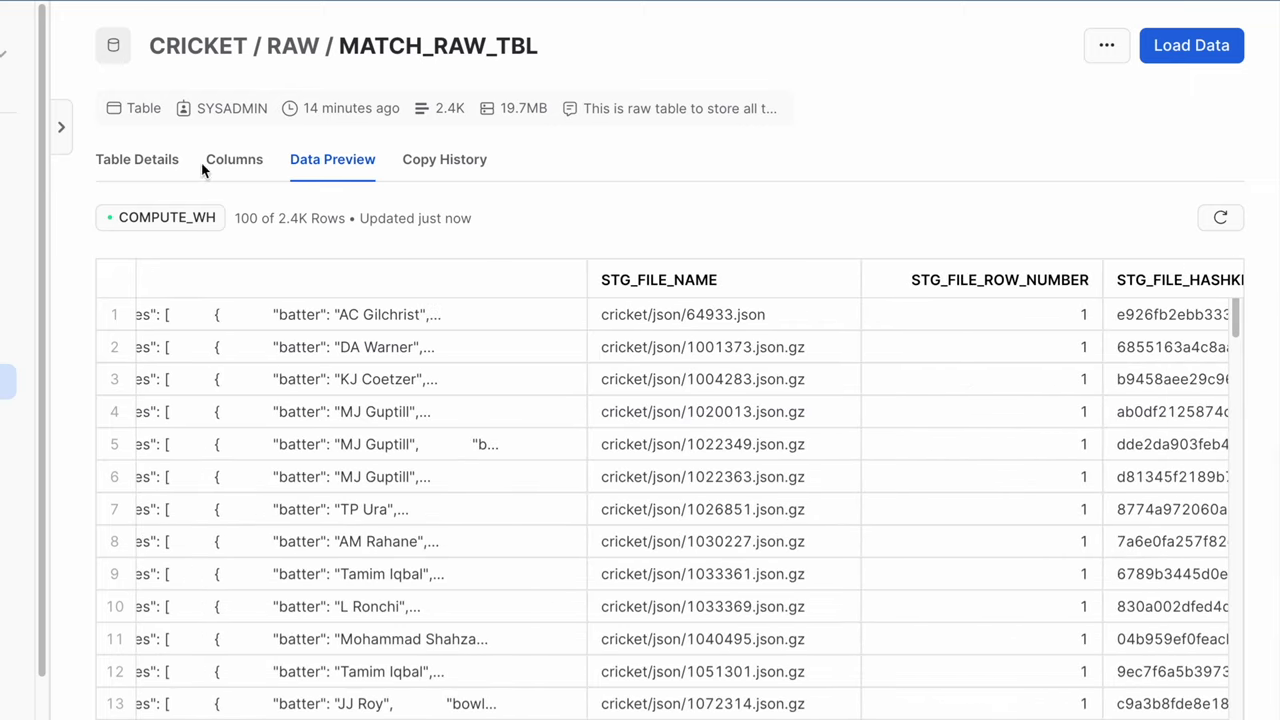
{"action": "left_click", "coordinate": [245, 161]}
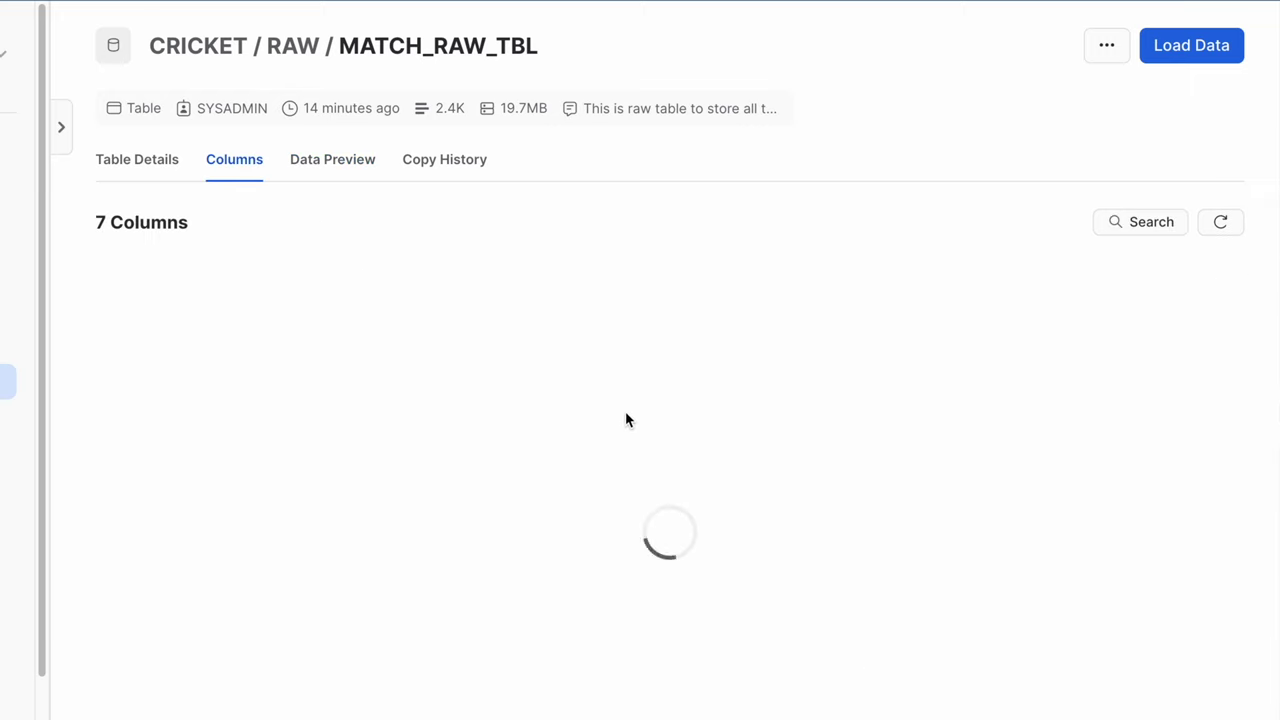
{"action": "left_click", "coordinate": [547, 267]}
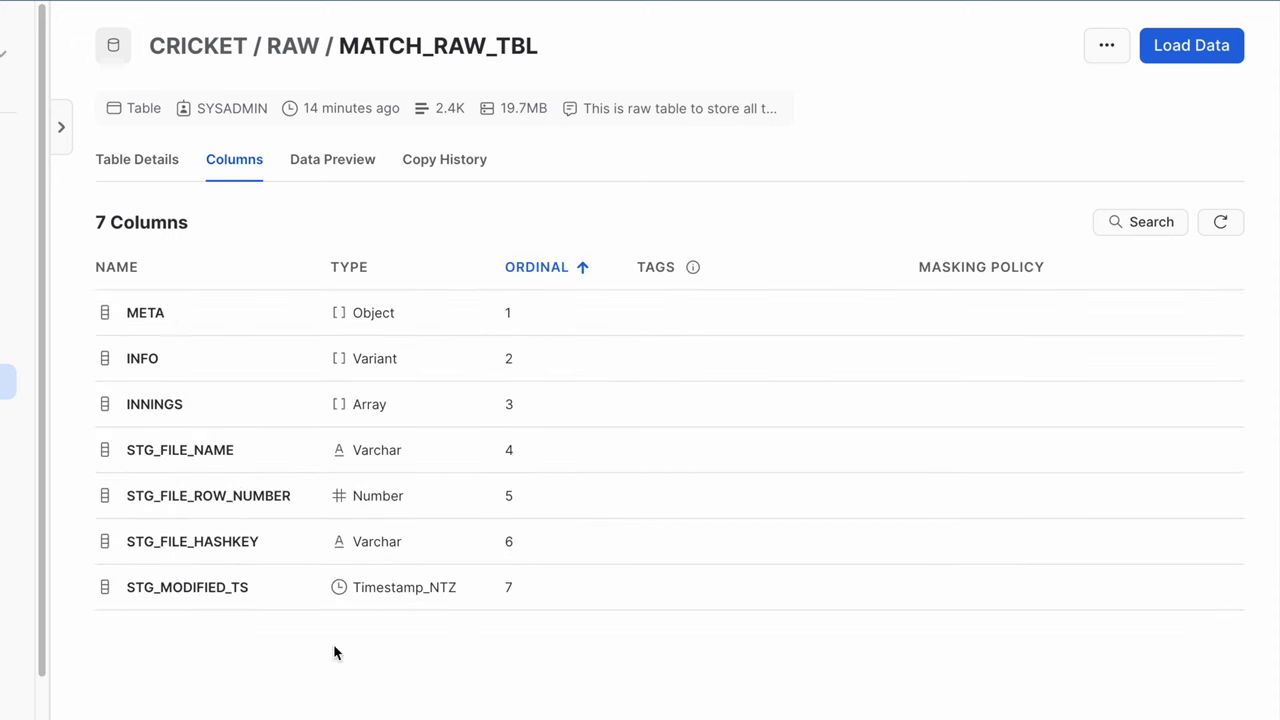